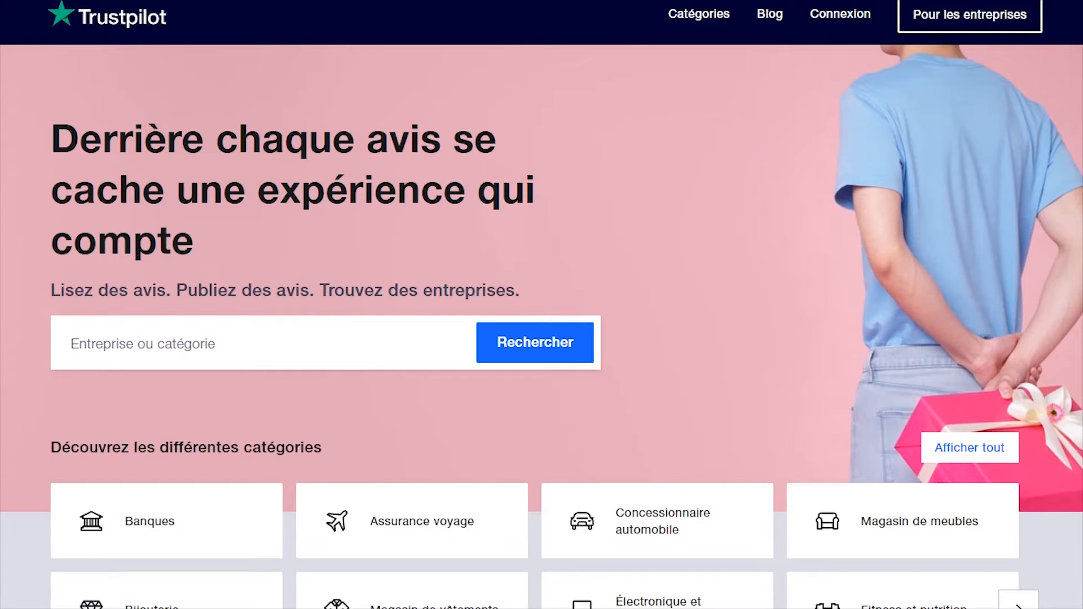
Search Trustpilot for 'testapic' and open its company page (3,1 rating, 15 reviews)
{"action": "type", "text": "tes"}
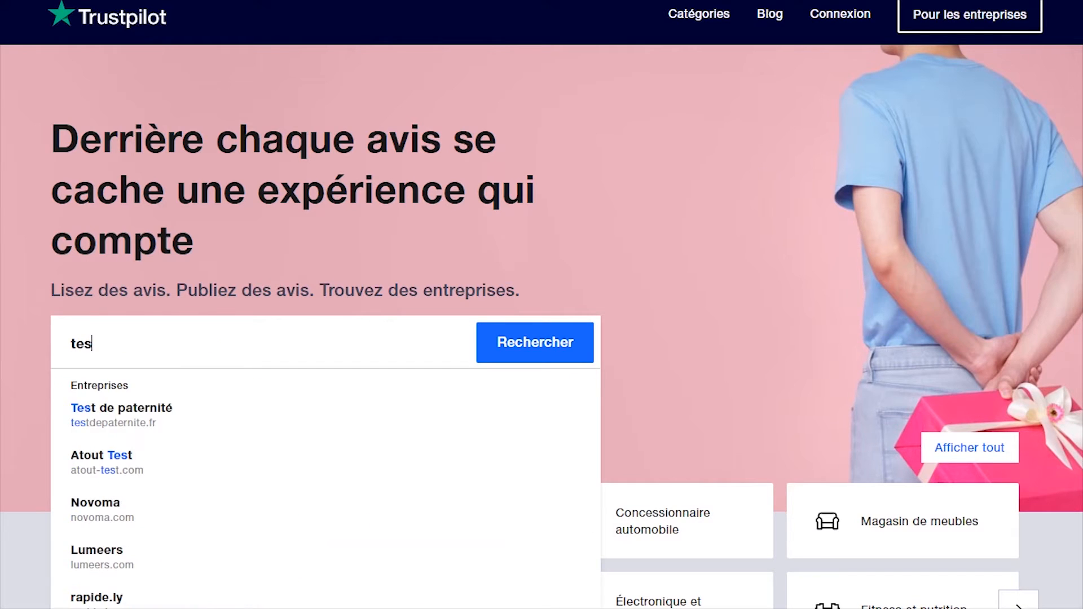
{"action": "type", "text": "tap"}
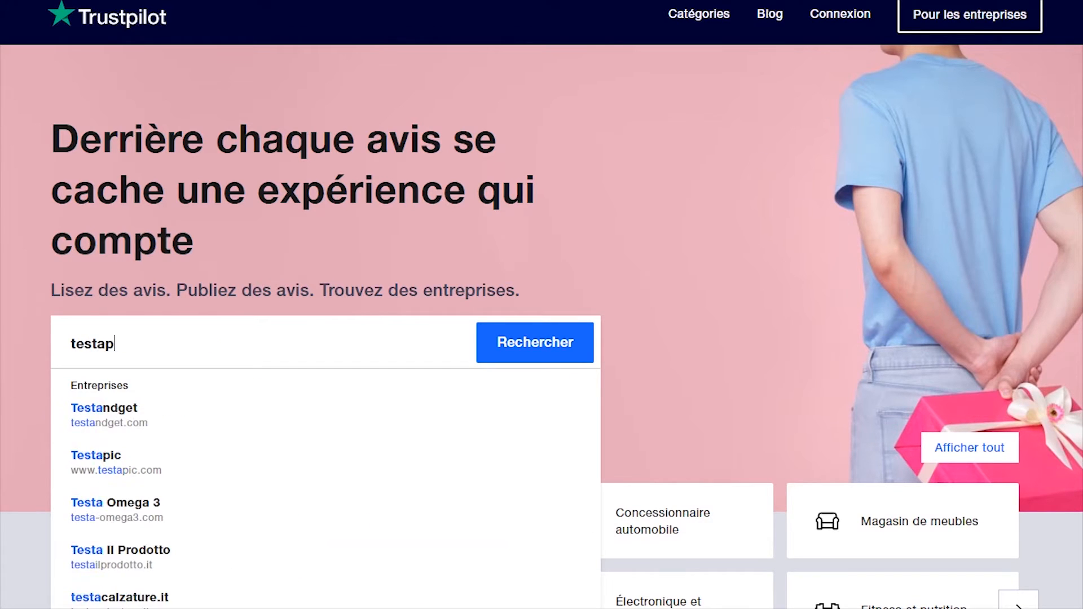
{"action": "type", "text": "ic"}
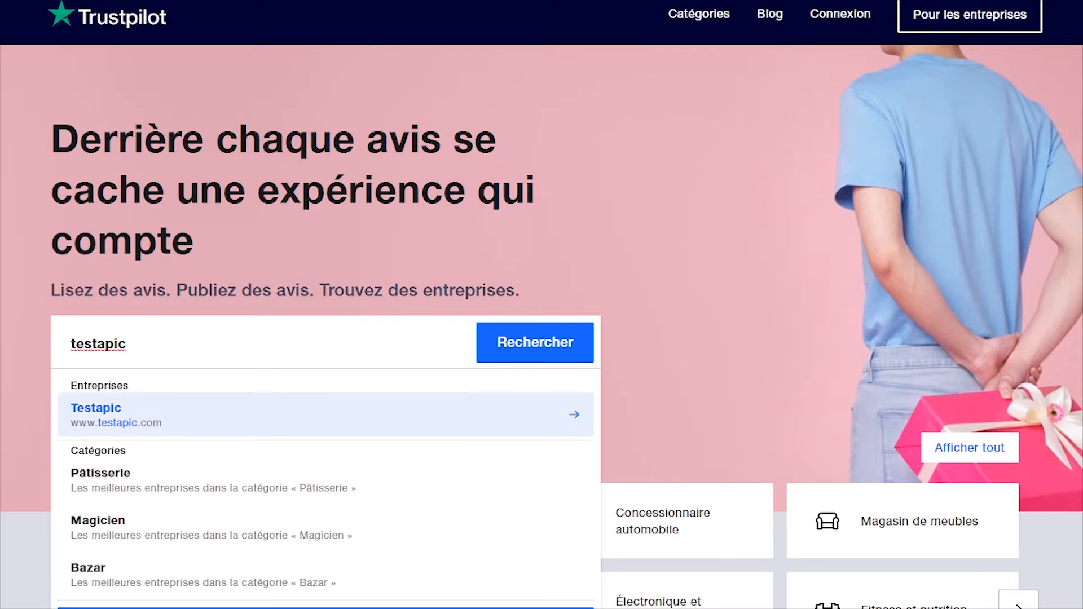
{"action": "left_click", "coordinate": [147, 419]}
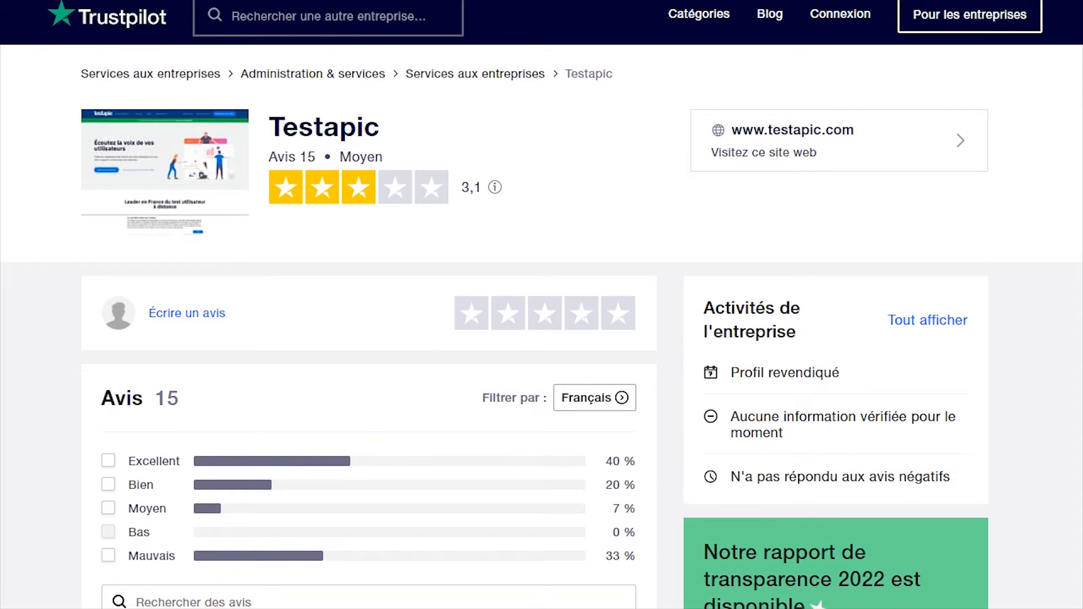
{"action": "scroll", "coordinate": [542, 335], "scroll_direction": "down", "scroll_amount": 3}
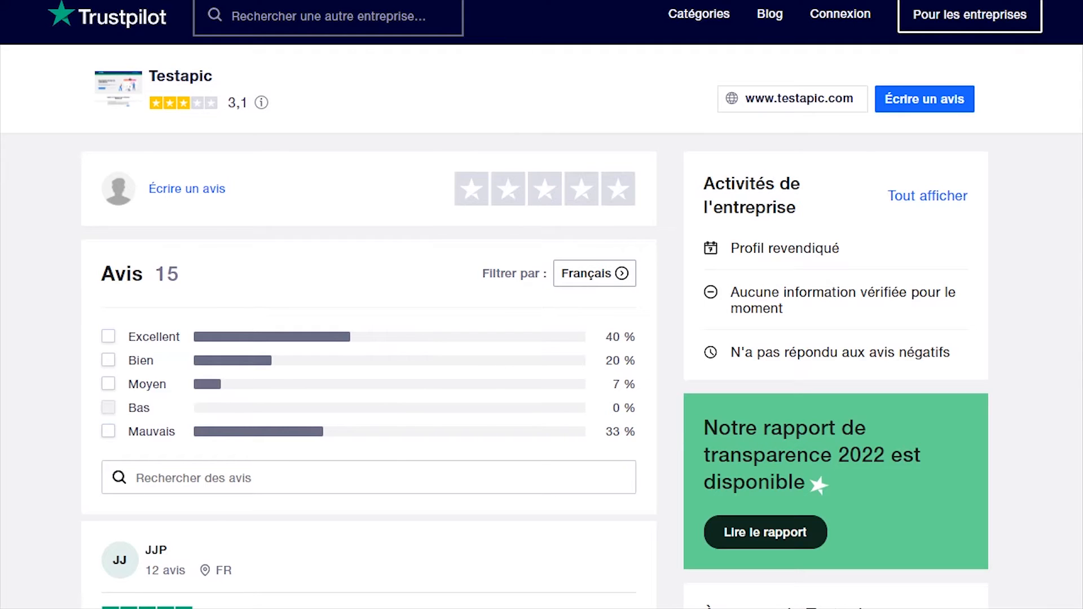
{"action": "scroll", "coordinate": [541, 339], "scroll_direction": "up", "scroll_amount": 3}
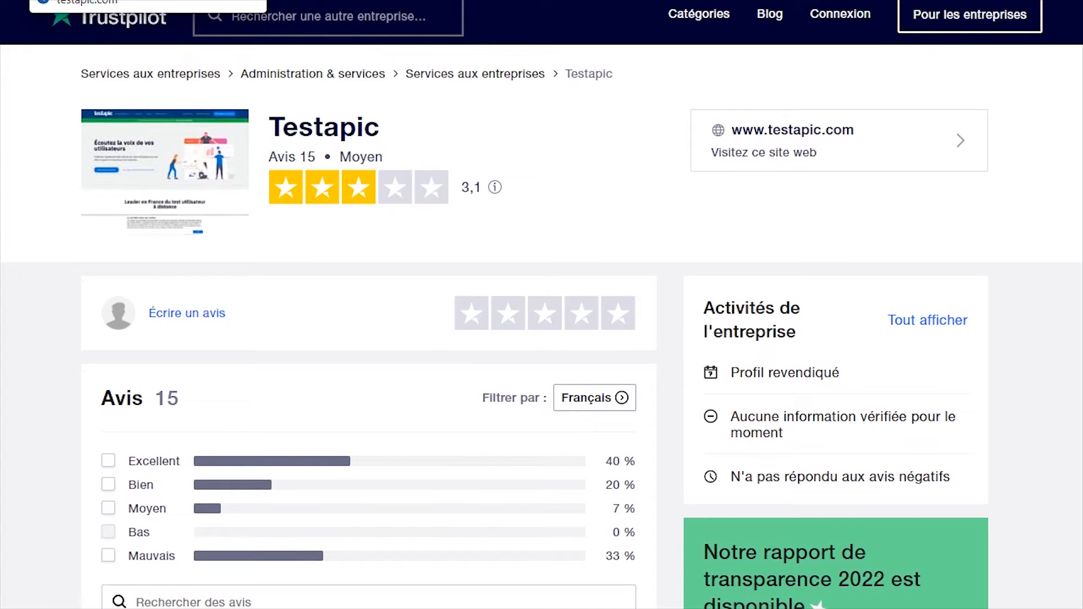
On the testapic.com site, scroll to 'Exemples de tests utilisateurs' and play the video
{"action": "left_click", "coordinate": [85, 1]}
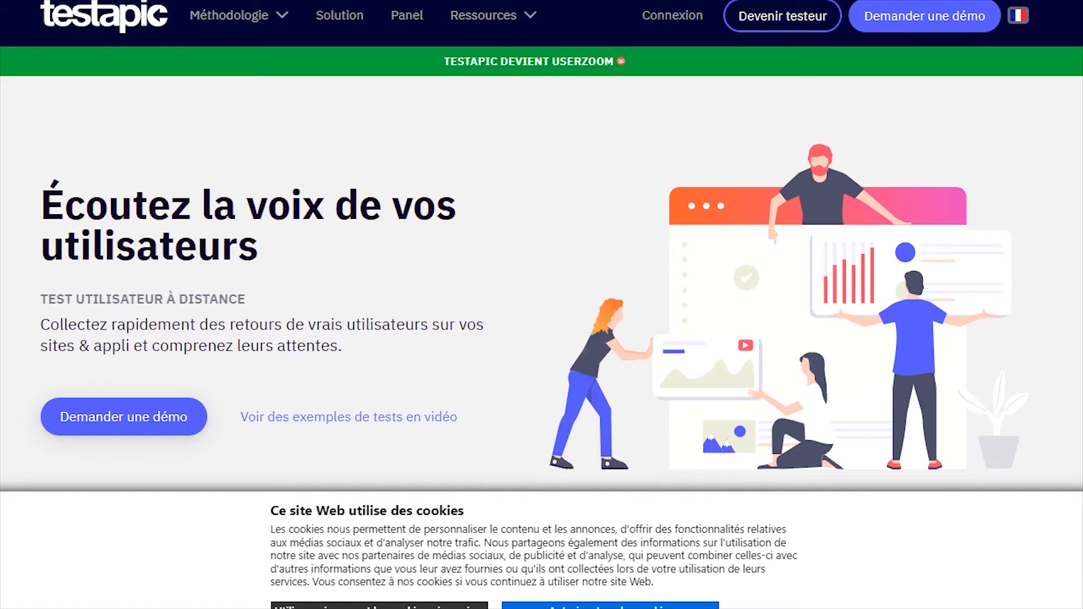
{"action": "scroll", "coordinate": [542, 268], "scroll_direction": "down", "scroll_amount": 3}
{"action": "scroll", "coordinate": [542, 269], "scroll_direction": "up", "scroll_amount": 3}
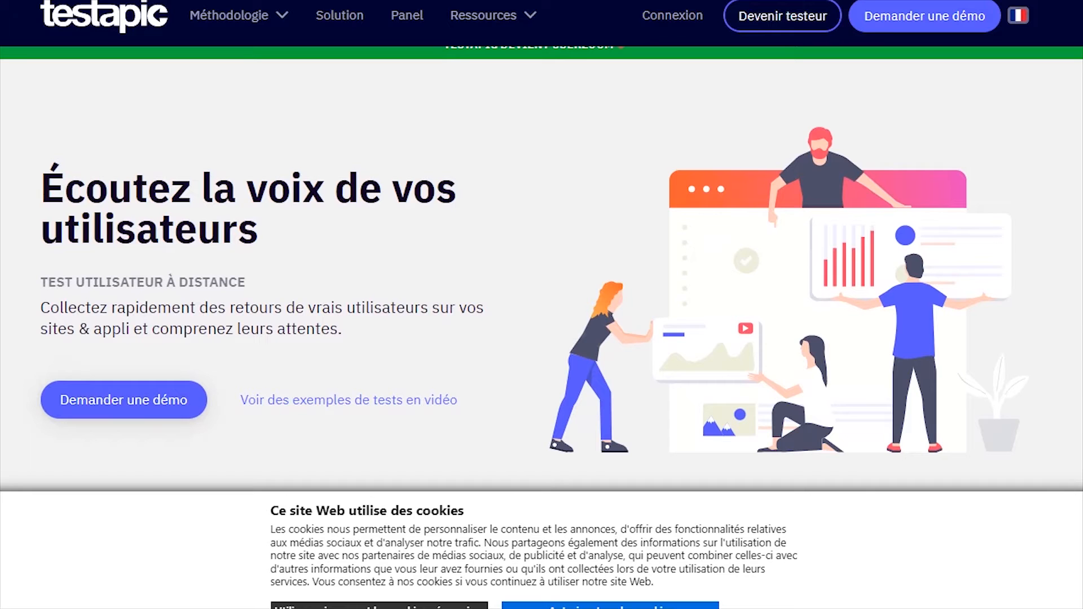
{"action": "scroll", "coordinate": [542, 269], "scroll_direction": "down", "scroll_amount": 3}
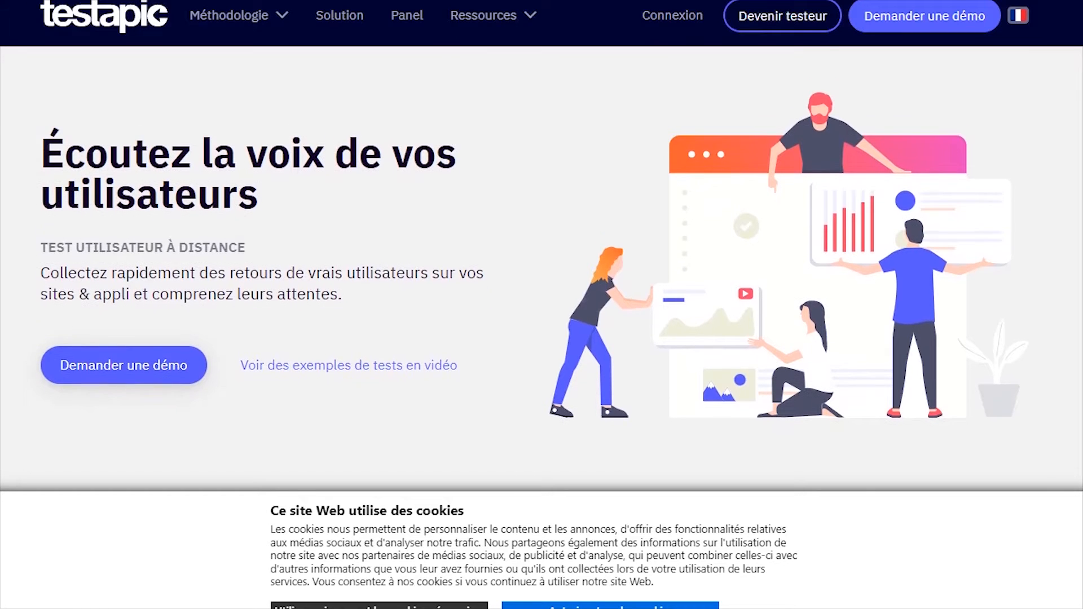
{"action": "scroll", "coordinate": [541, 269], "scroll_direction": "down", "scroll_amount": 1}
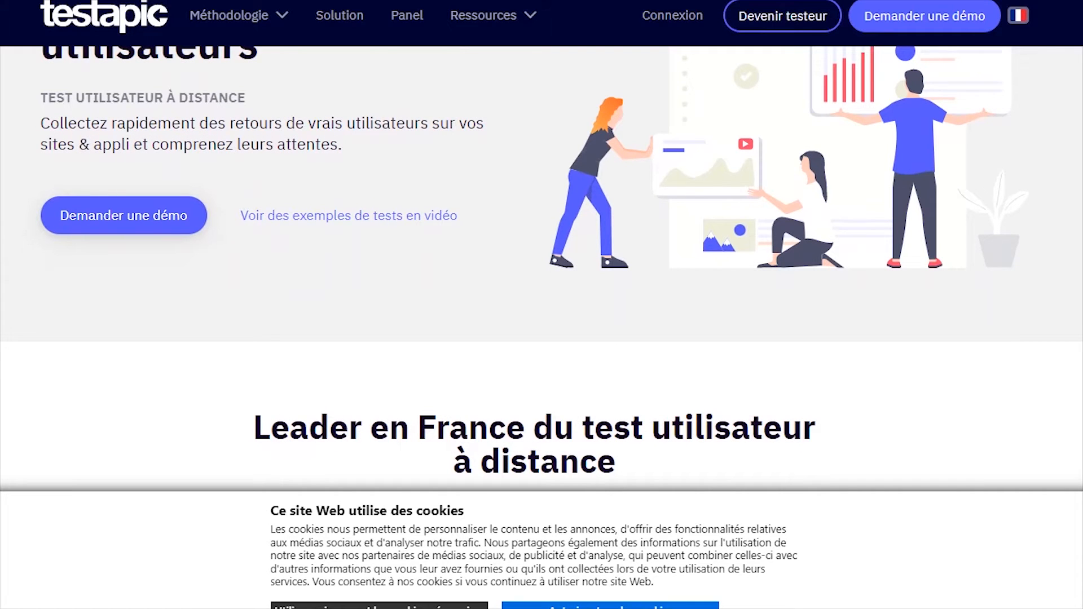
{"action": "scroll", "coordinate": [541, 268], "scroll_direction": "down", "scroll_amount": 5}
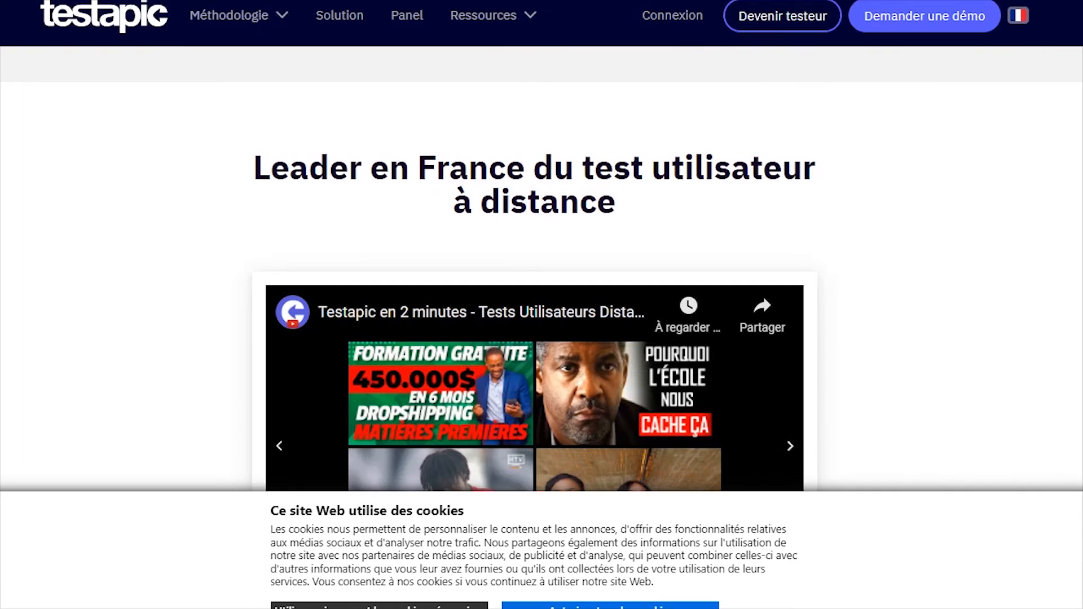
{"action": "scroll", "coordinate": [542, 268], "scroll_direction": "down", "scroll_amount": 8}
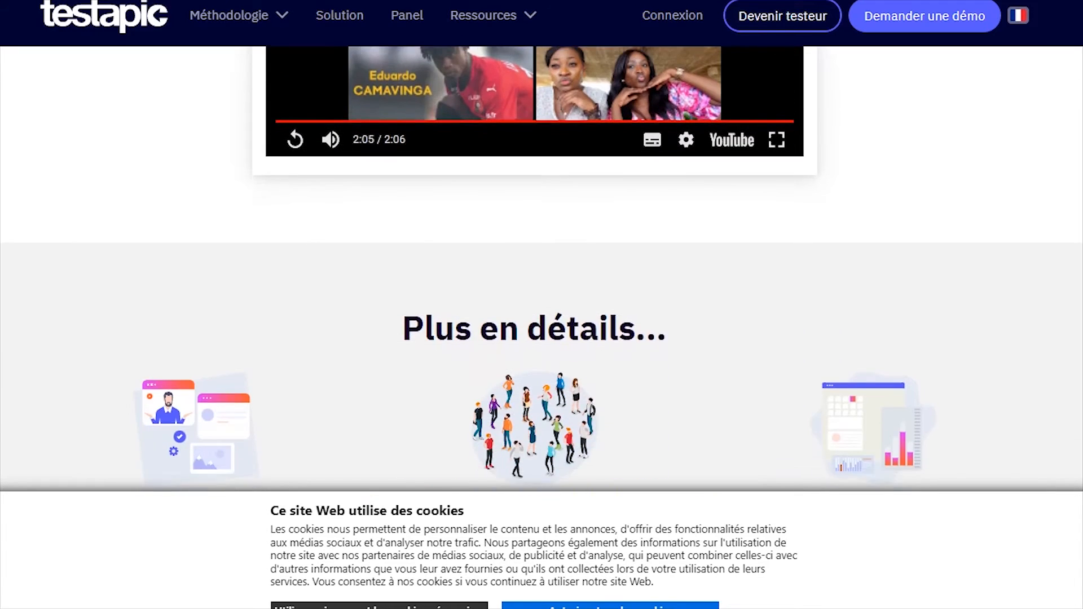
{"action": "scroll", "coordinate": [542, 269], "scroll_direction": "down", "scroll_amount": 3}
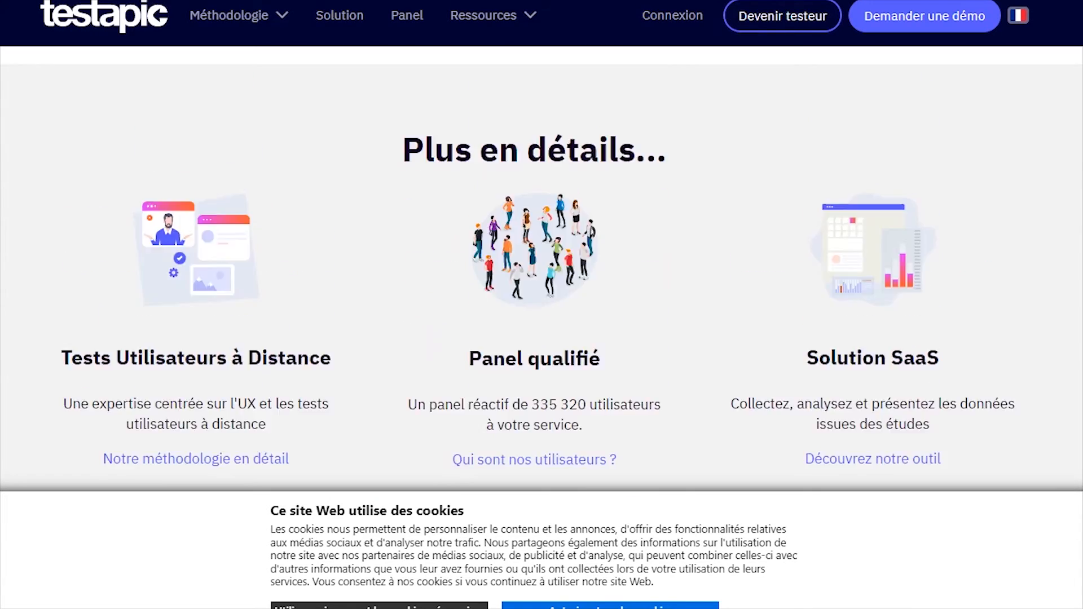
{"action": "scroll", "coordinate": [541, 269], "scroll_direction": "up", "scroll_amount": 8}
{"action": "scroll", "coordinate": [542, 269], "scroll_direction": "down", "scroll_amount": 12}
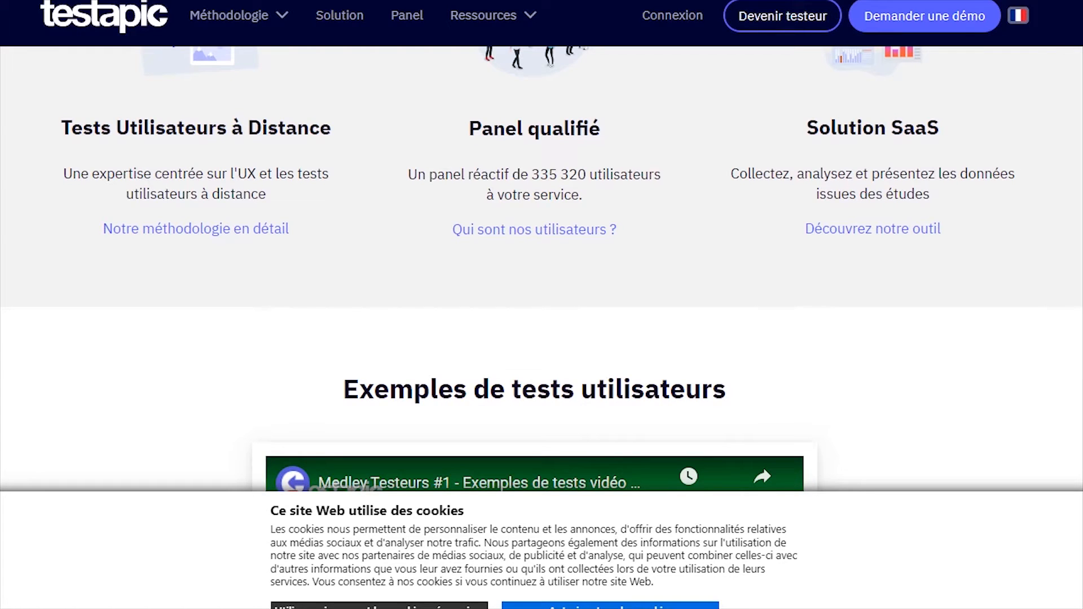
{"action": "scroll", "coordinate": [542, 269], "scroll_direction": "down", "scroll_amount": 4}
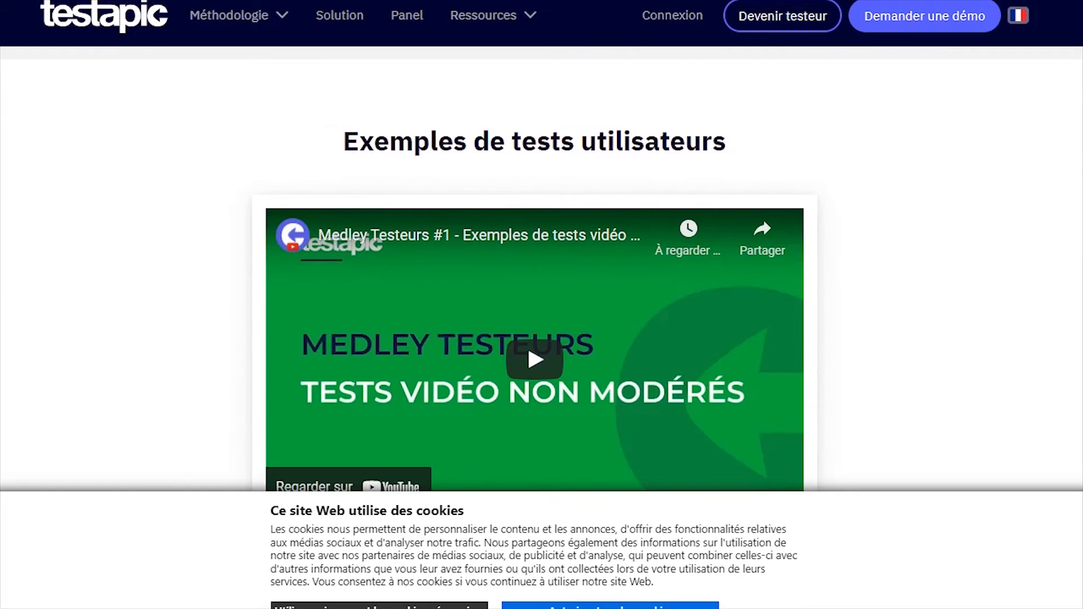
{"action": "scroll", "coordinate": [541, 269], "scroll_direction": "down", "scroll_amount": 1}
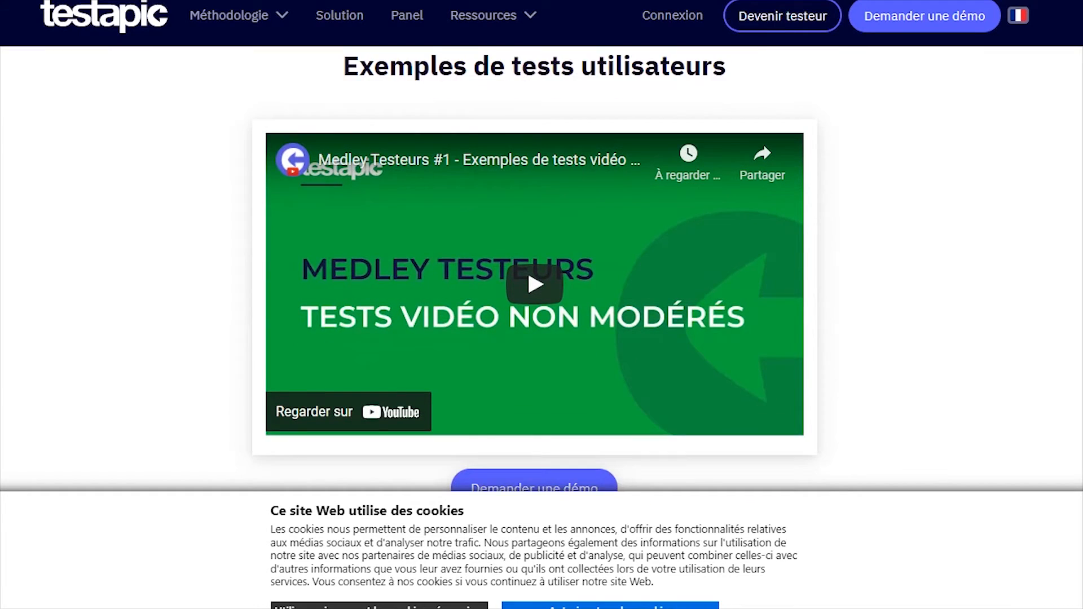
{"action": "scroll", "coordinate": [542, 269], "scroll_direction": "down", "scroll_amount": 1}
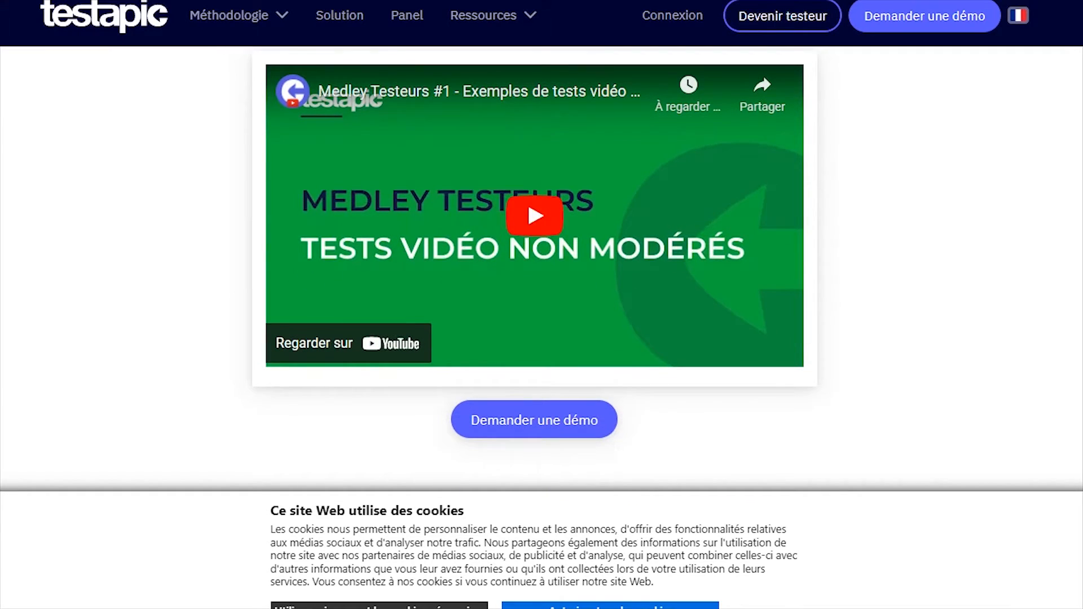
{"action": "left_click", "coordinate": [535, 216]}
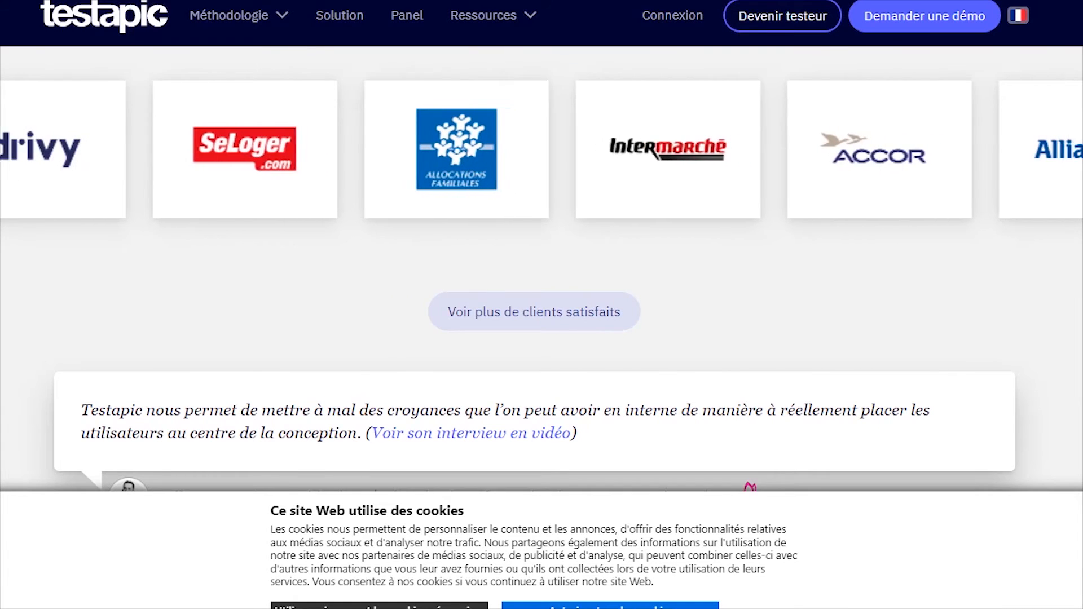
{"action": "scroll", "coordinate": [541, 305], "scroll_direction": "down", "scroll_amount": 3}
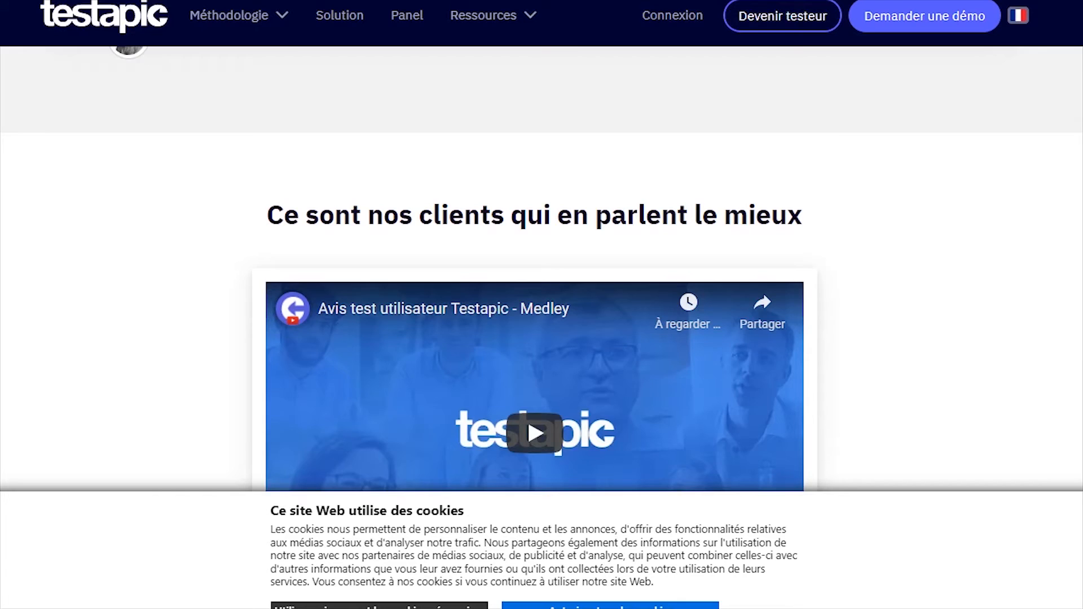
{"action": "scroll", "coordinate": [542, 305], "scroll_direction": "down", "scroll_amount": 5}
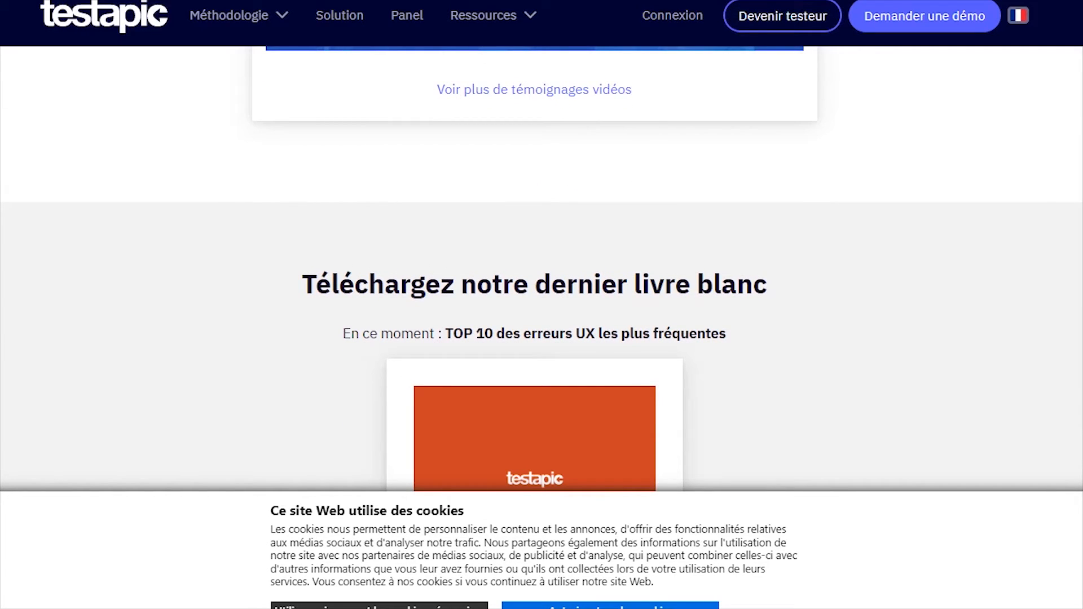
{"action": "scroll", "coordinate": [542, 305], "scroll_direction": "down", "scroll_amount": 10}
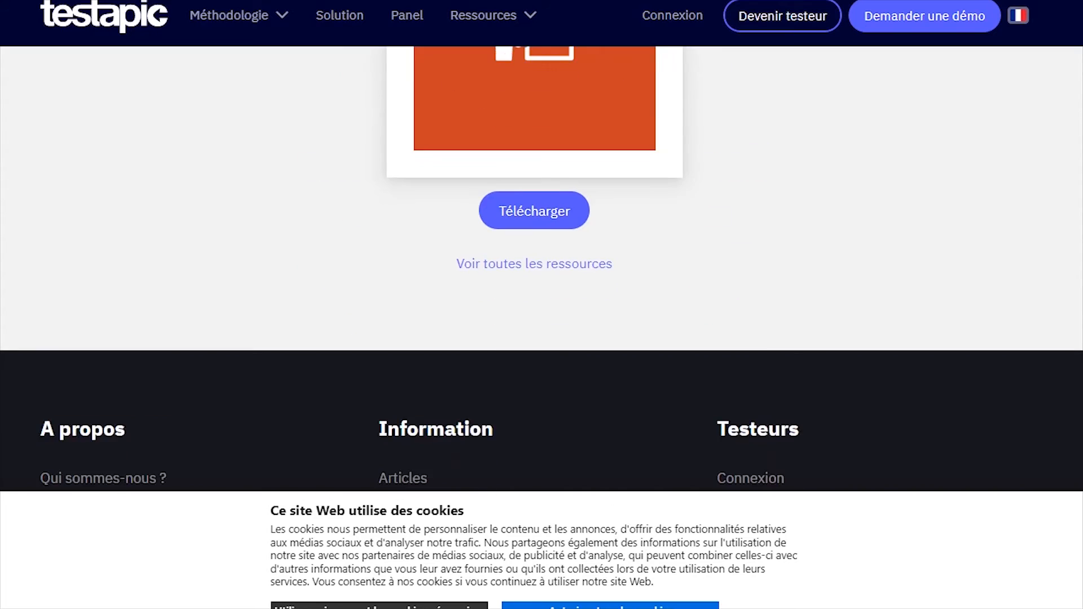
{"action": "scroll", "coordinate": [541, 305], "scroll_direction": "up", "scroll_amount": 2}
{"action": "scroll", "coordinate": [541, 305], "scroll_direction": "up", "scroll_amount": 10}
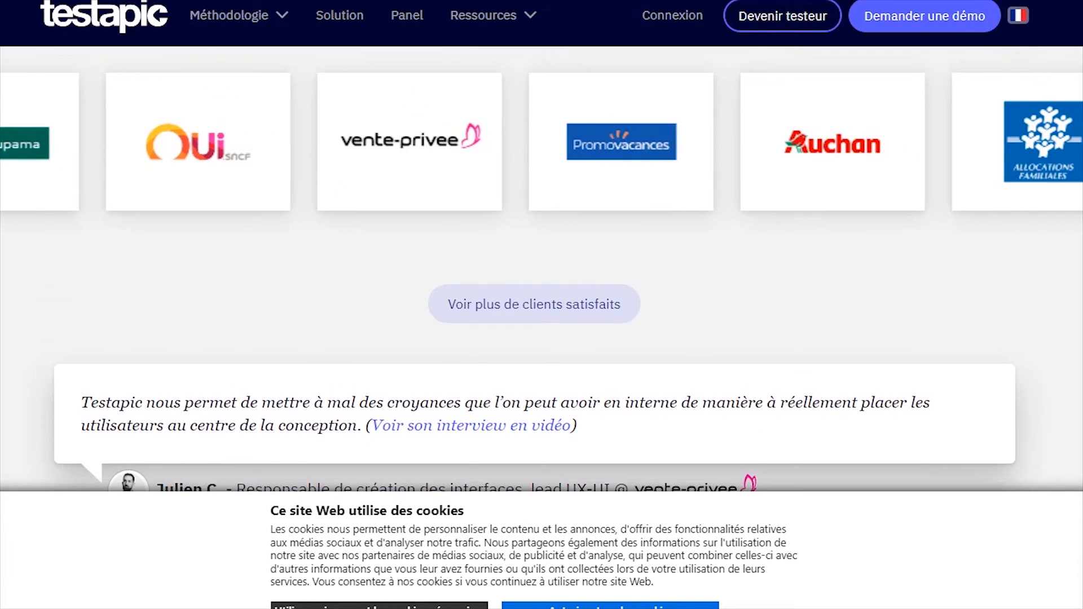
{"action": "scroll", "coordinate": [542, 304], "scroll_direction": "up", "scroll_amount": 10}
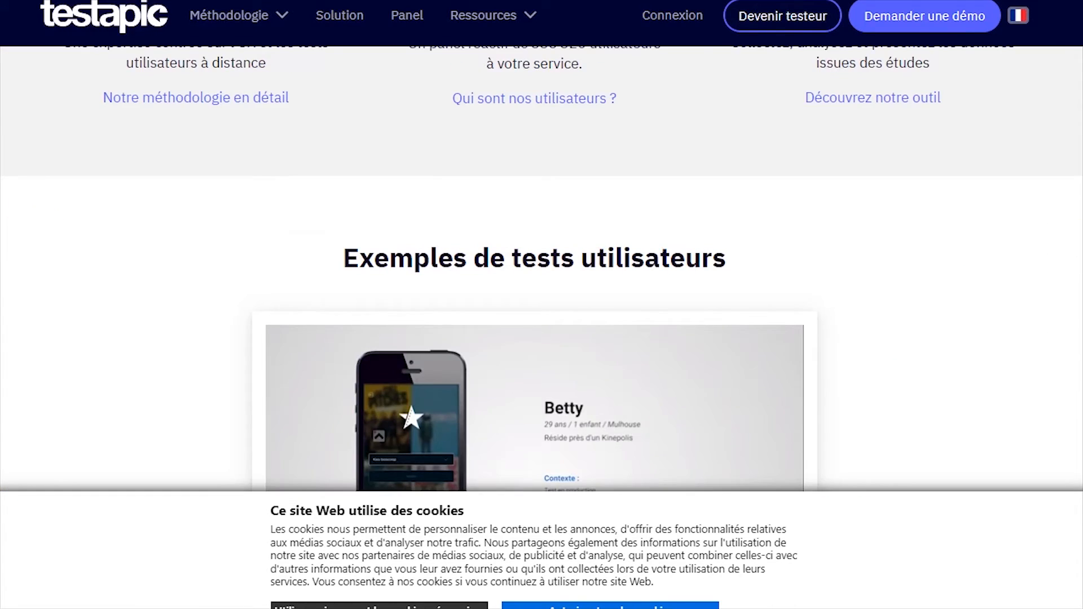
{"action": "scroll", "coordinate": [542, 304], "scroll_direction": "up", "scroll_amount": 10}
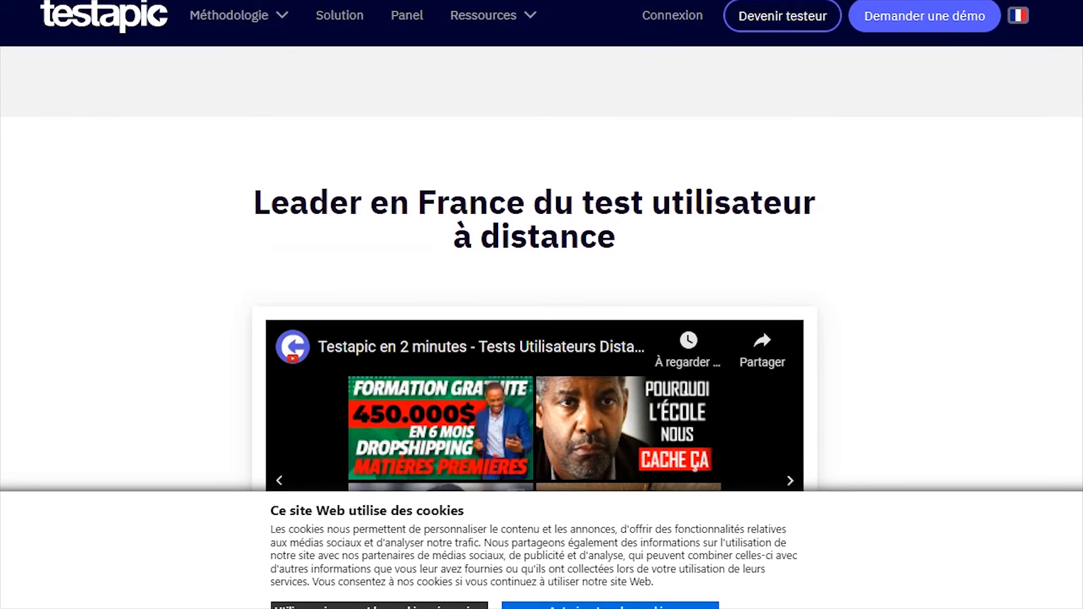
{"action": "mouse_move", "coordinate": [239, 16]}
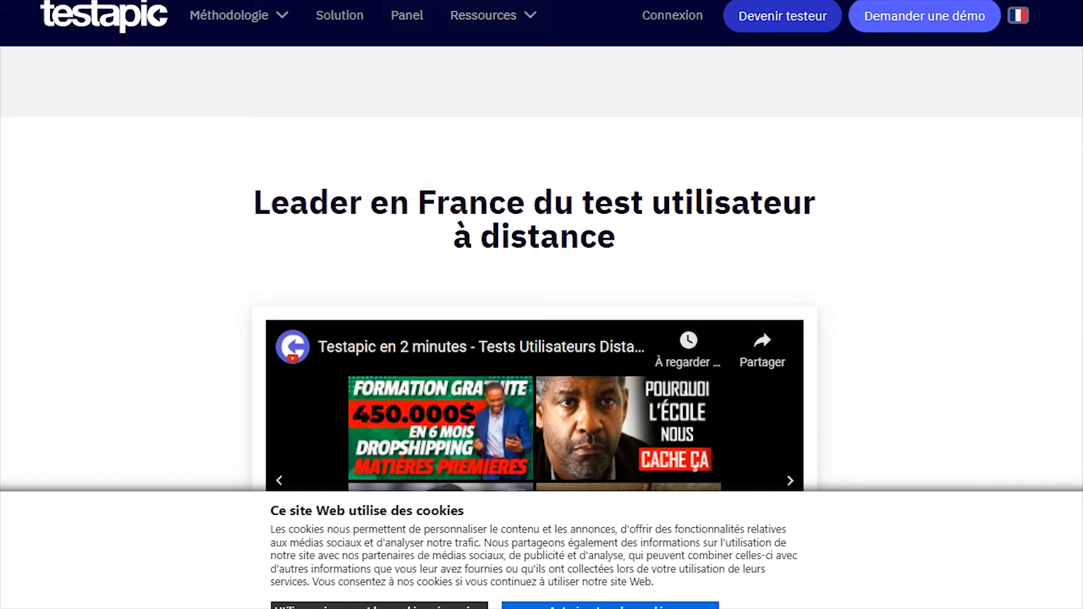
From the 'Devenir testeur' page, start 'Je souhaite devenir Testeur' to reach step 1/4
{"action": "left_click", "coordinate": [783, 16]}
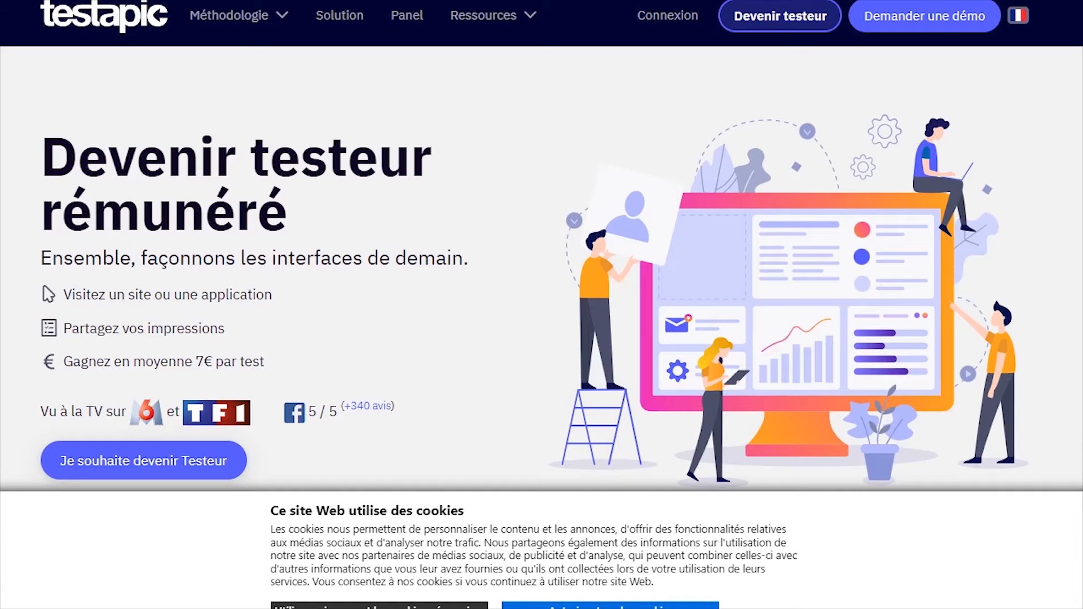
{"action": "scroll", "coordinate": [541, 268], "scroll_direction": "down", "scroll_amount": 4}
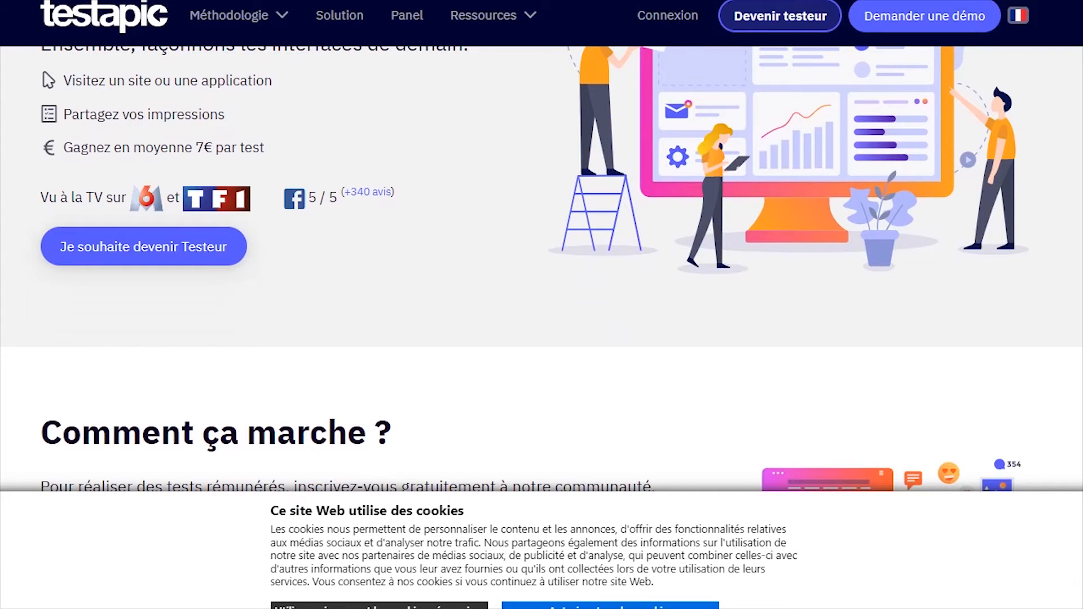
{"action": "scroll", "coordinate": [542, 269], "scroll_direction": "down", "scroll_amount": 1}
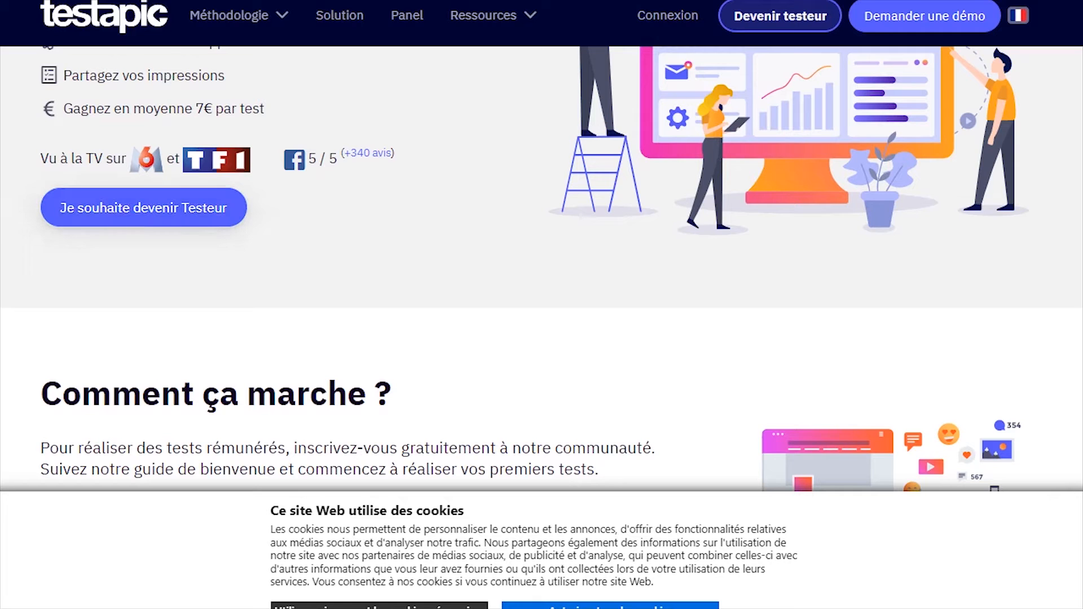
{"action": "scroll", "coordinate": [541, 269], "scroll_direction": "down", "scroll_amount": 4}
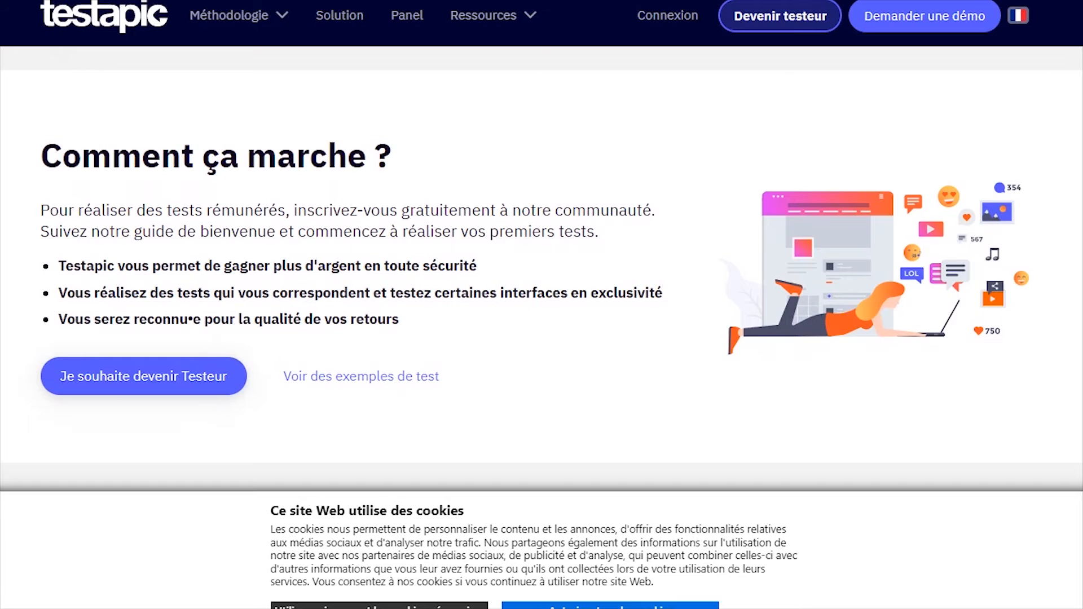
{"action": "scroll", "coordinate": [542, 269], "scroll_direction": "down", "scroll_amount": 1}
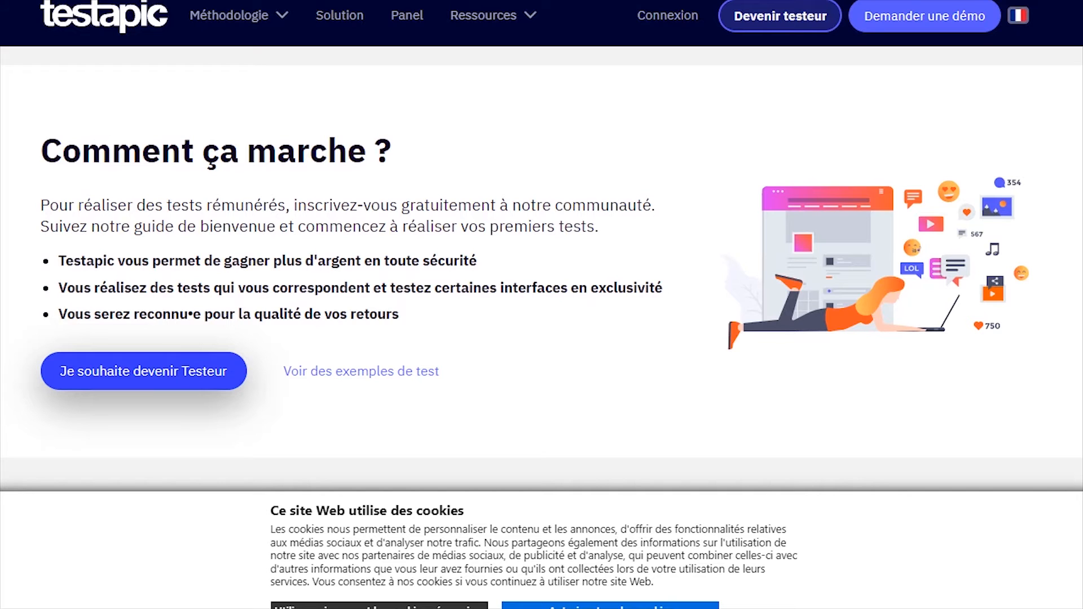
{"action": "left_click", "coordinate": [144, 371]}
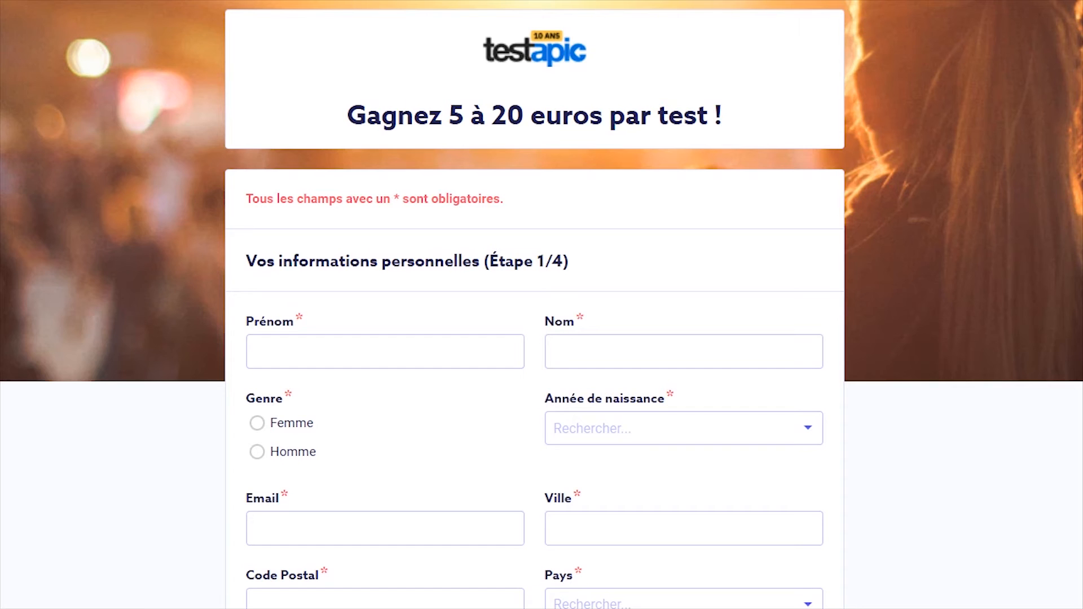
Enter the tester's first name in Prénom and surname in Nom
{"action": "scroll", "coordinate": [541, 305], "scroll_direction": "down", "scroll_amount": 2}
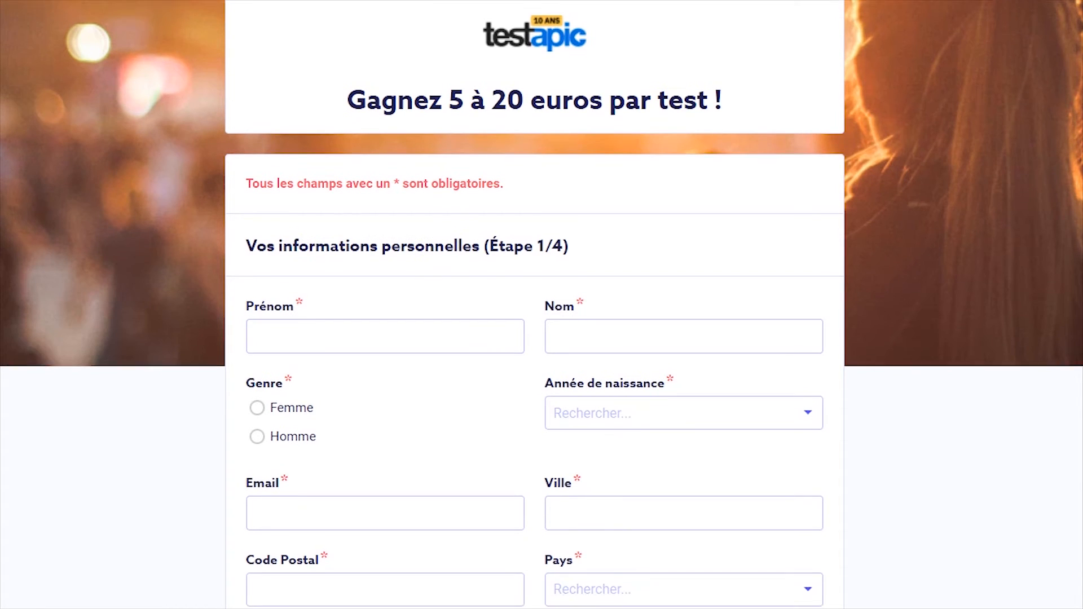
{"action": "scroll", "coordinate": [542, 305], "scroll_direction": "up", "scroll_amount": 1}
{"action": "scroll", "coordinate": [541, 305], "scroll_direction": "down", "scroll_amount": 1}
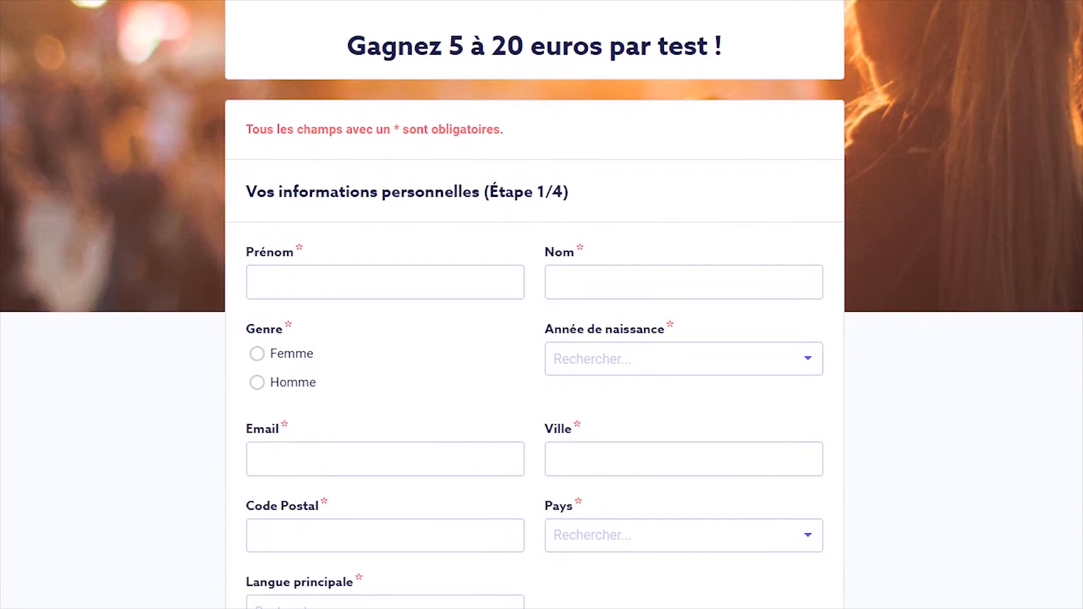
{"action": "scroll", "coordinate": [542, 305], "scroll_direction": "down", "scroll_amount": 1}
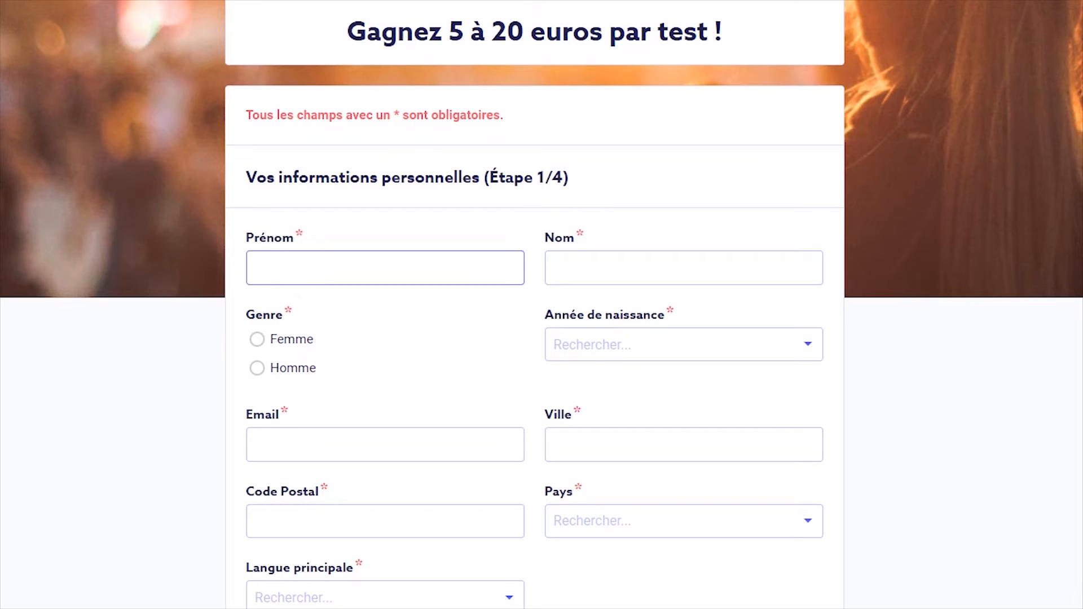
{"action": "left_click", "coordinate": [385, 268]}
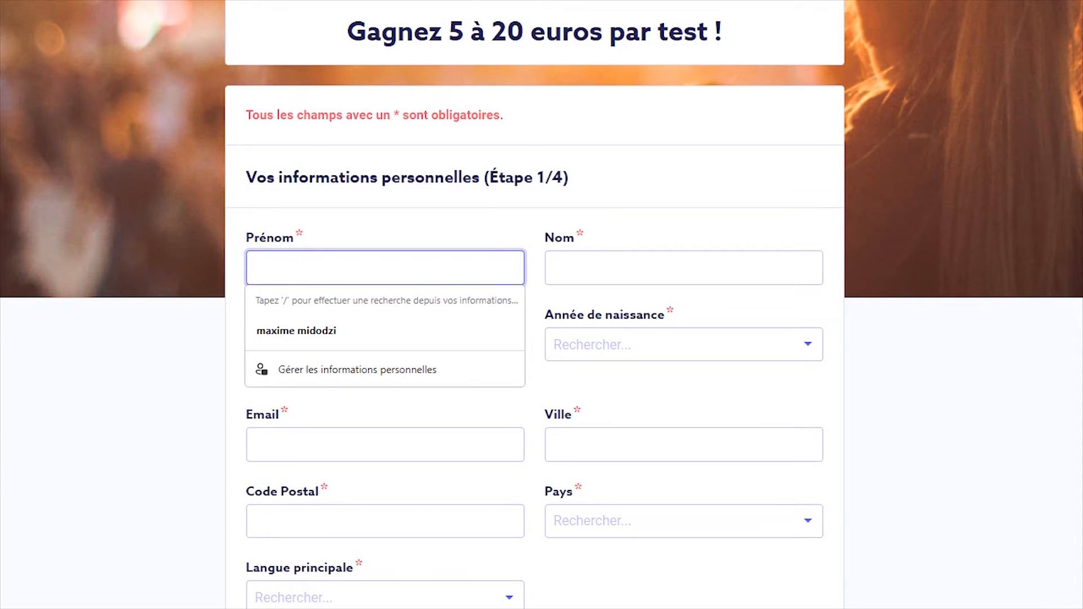
{"action": "left_click", "coordinate": [684, 268]}
{"action": "type", "text": "di"}
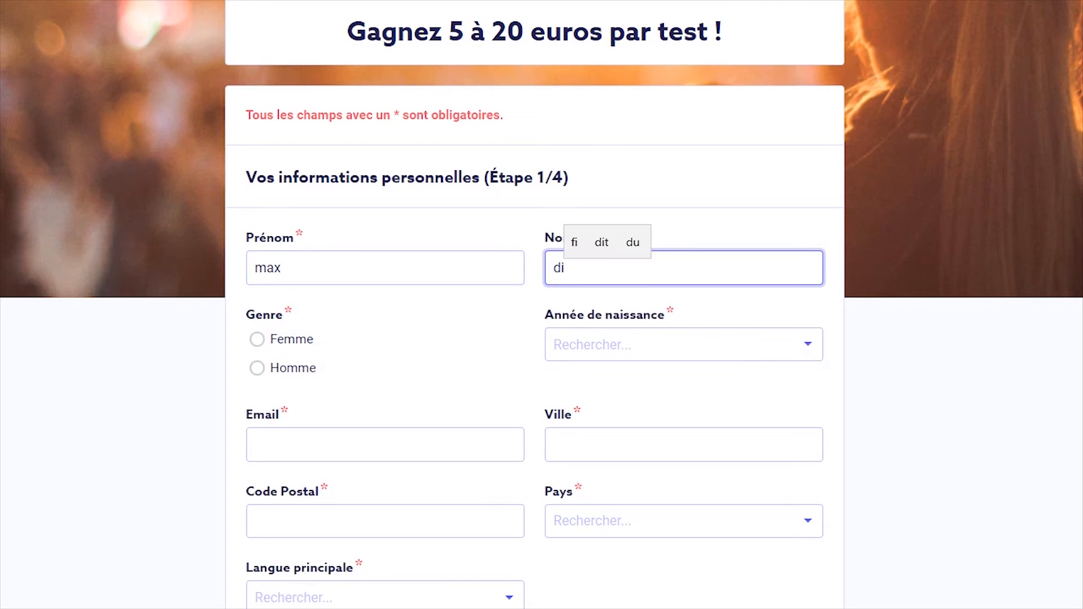
{"action": "type", "text": "gital"}
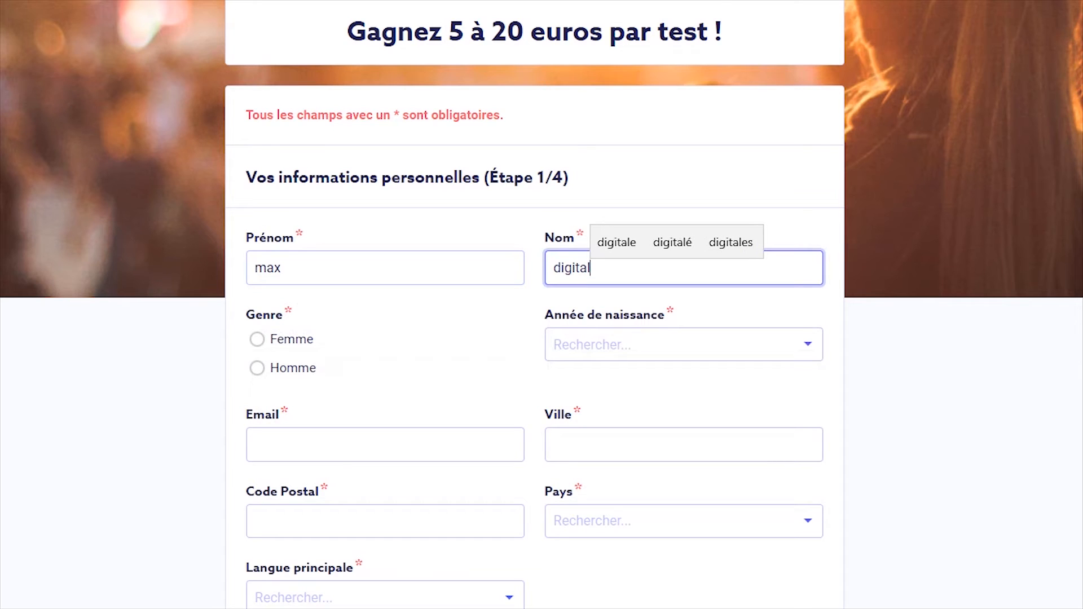
Select Homme as gender and 2000 as the birth year
{"action": "left_click", "coordinate": [293, 368]}
{"action": "left_click", "coordinate": [684, 344]}
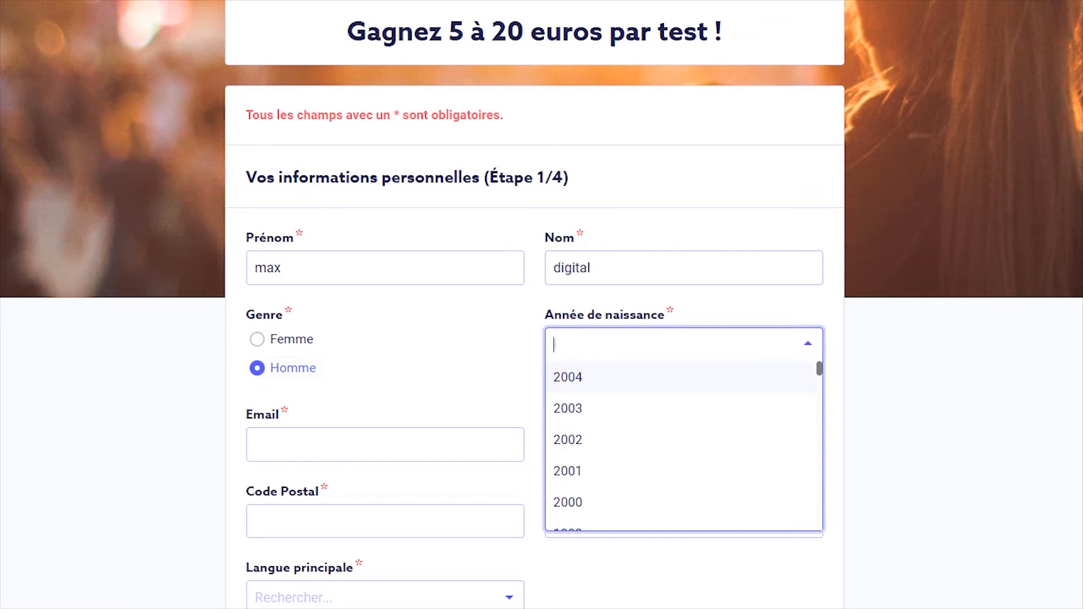
{"action": "scroll", "coordinate": [684, 440], "scroll_direction": "down", "scroll_amount": 4}
{"action": "scroll", "coordinate": [684, 440], "scroll_direction": "up", "scroll_amount": 4}
{"action": "left_click", "coordinate": [621, 502]}
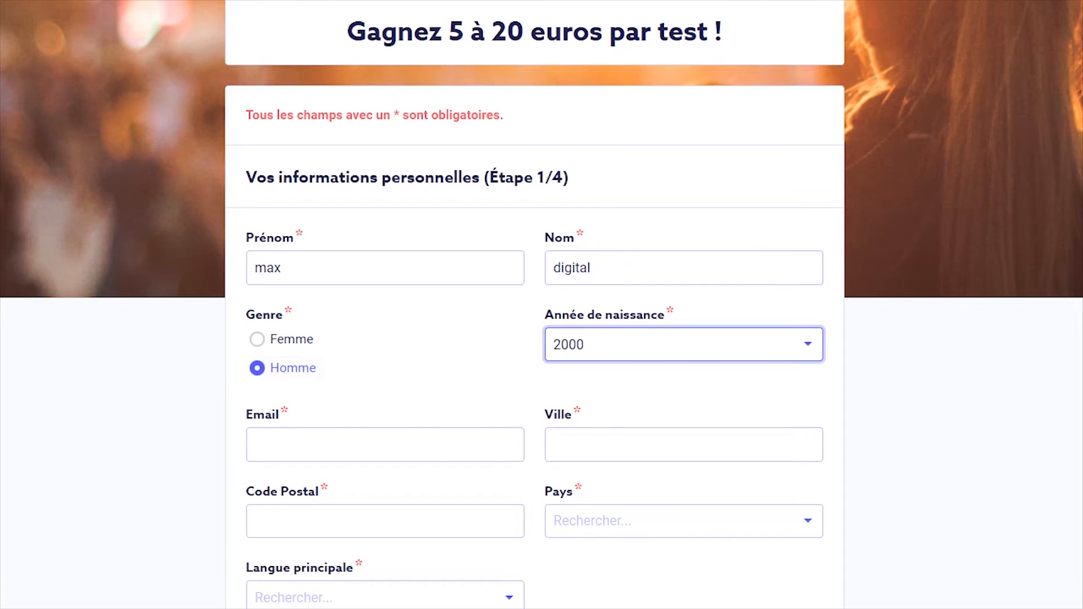
Type the tester's e-mail address into the Email field
{"action": "left_click", "coordinate": [386, 445]}
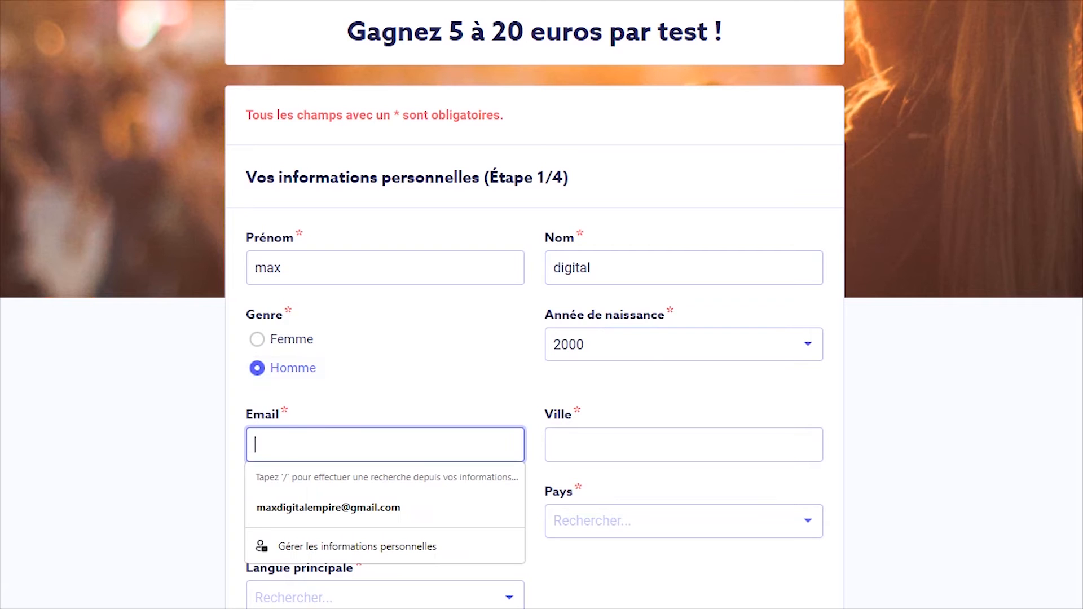
{"action": "key", "text": "Down"}
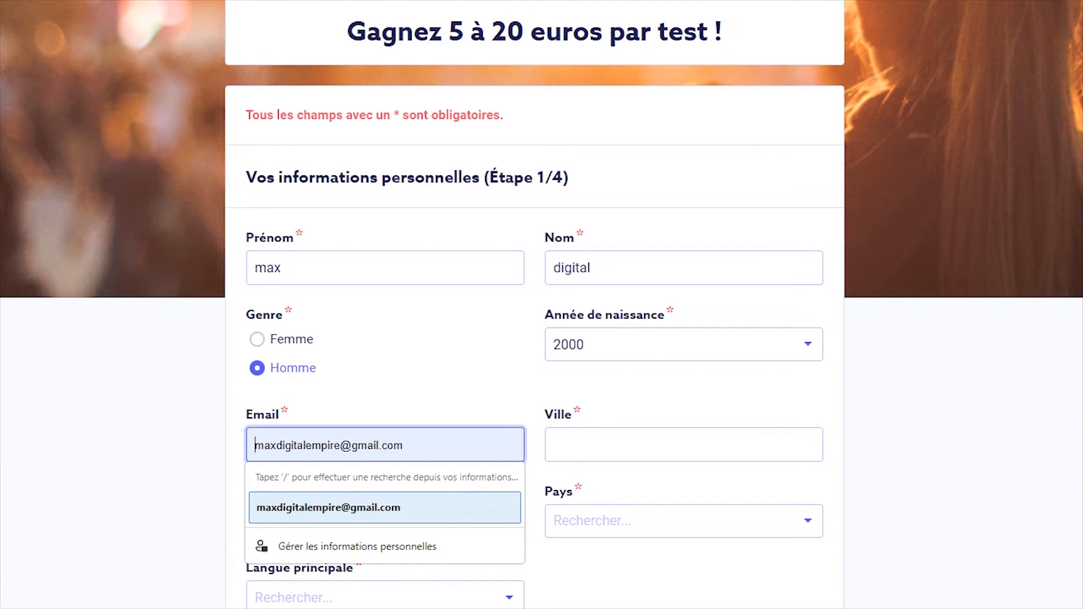
{"action": "key", "text": "Up"}
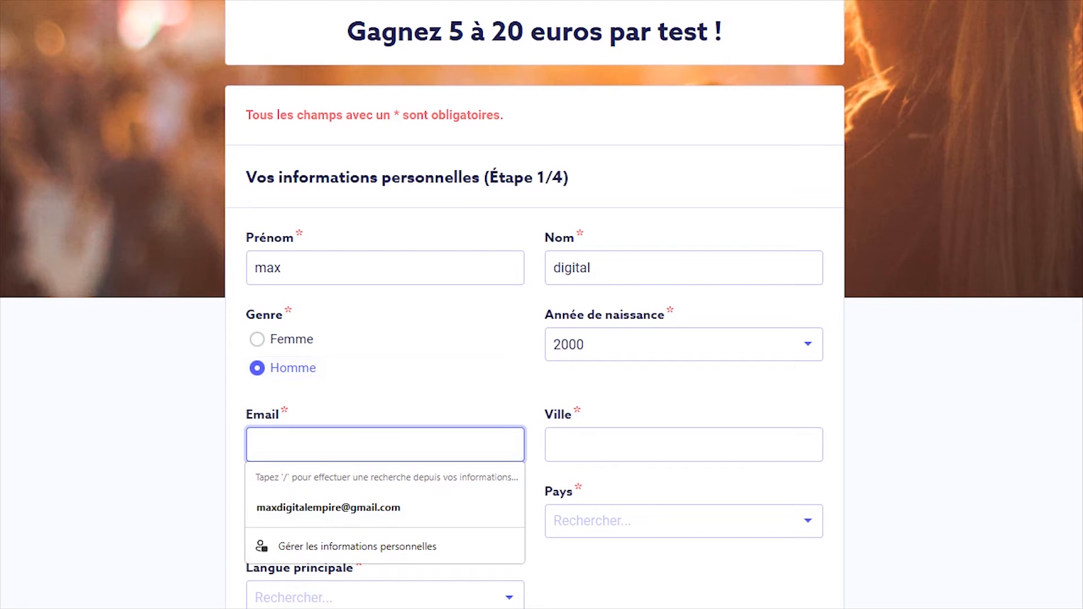
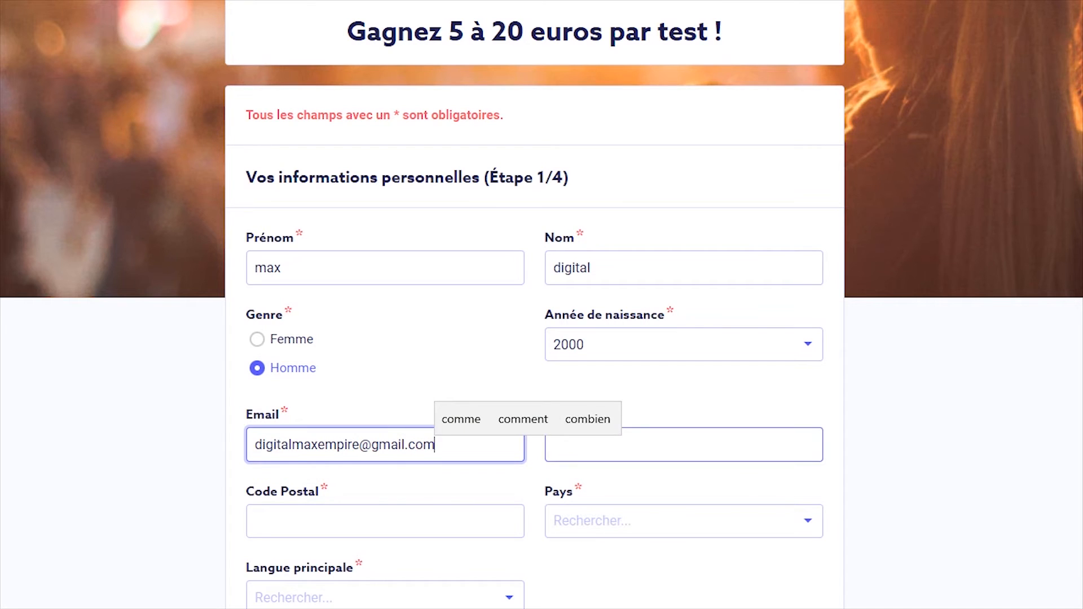
Enter the city, with its accented é, in Ville and the postal code in Code Postal
{"action": "left_click", "coordinate": [684, 392]}
{"action": "left_click", "coordinate": [684, 445]}
{"action": "type", "text": "lome"}
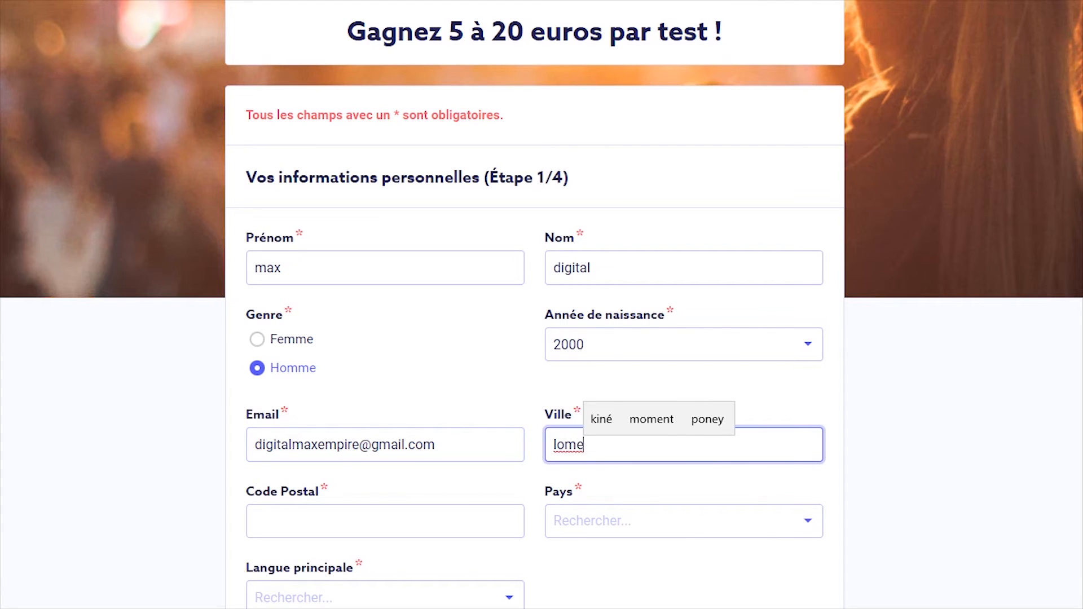
{"action": "key", "text": "BackSpace"}
{"action": "type", "text": "é"}
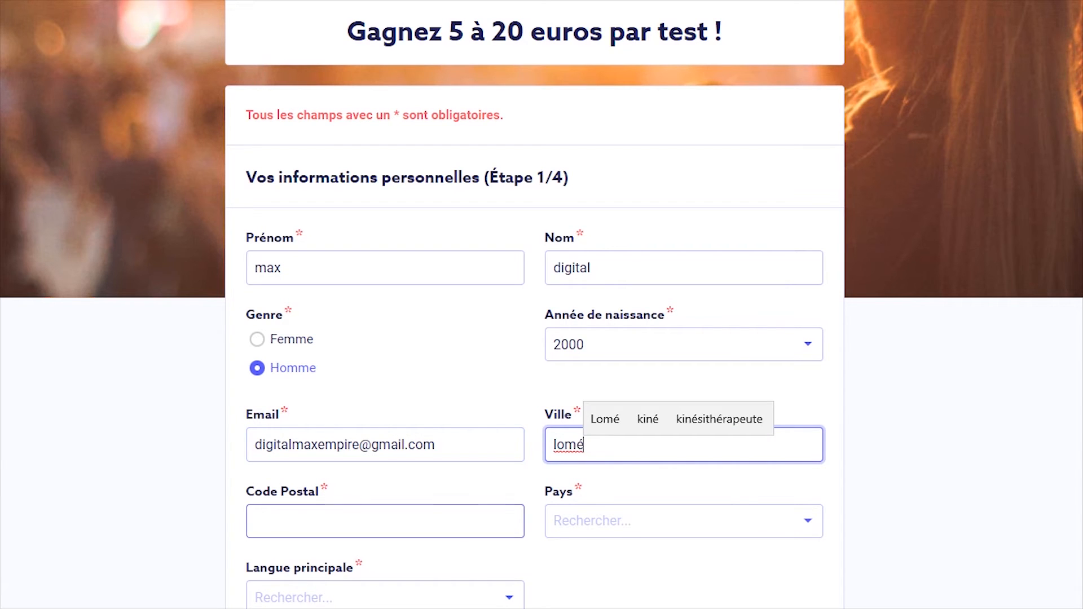
{"action": "left_click", "coordinate": [385, 521]}
{"action": "type", "text": "2"}
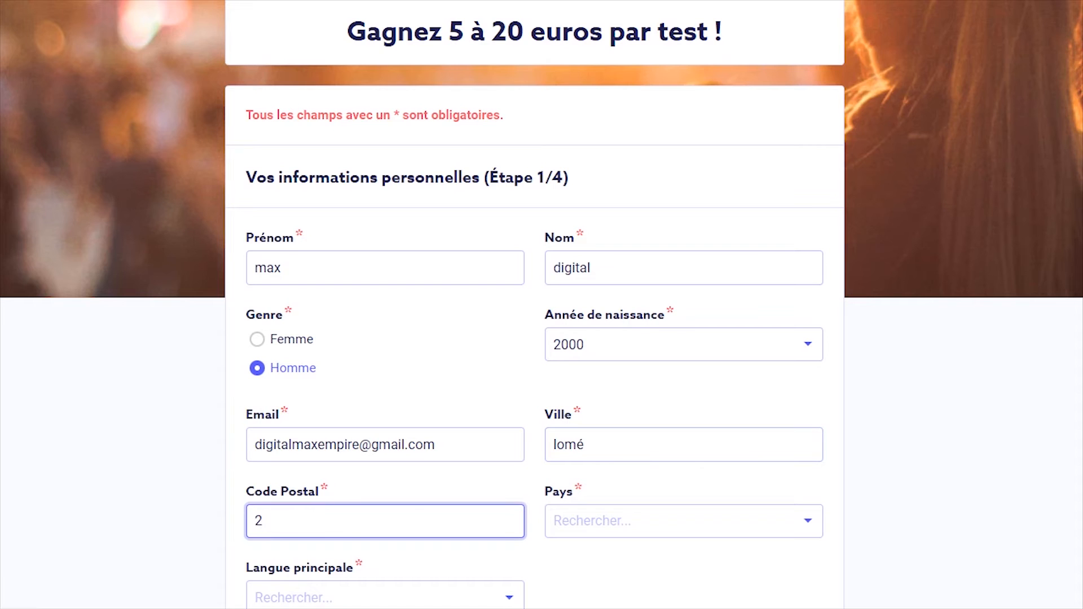
{"action": "type", "text": "28"}
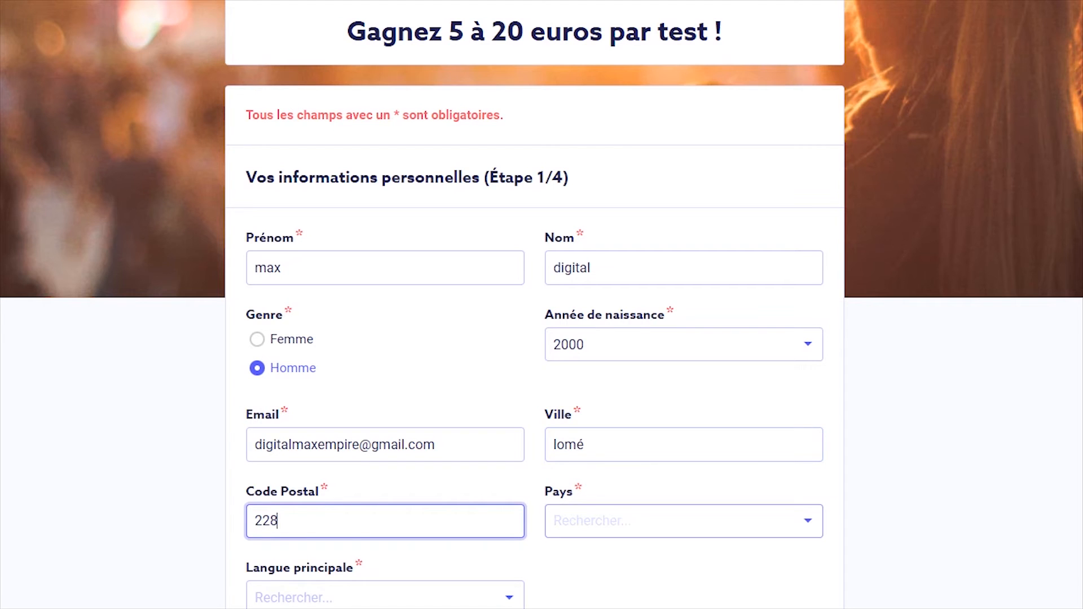
Search the Pays list for 'togo' and pick Togo
{"action": "left_click", "coordinate": [684, 521]}
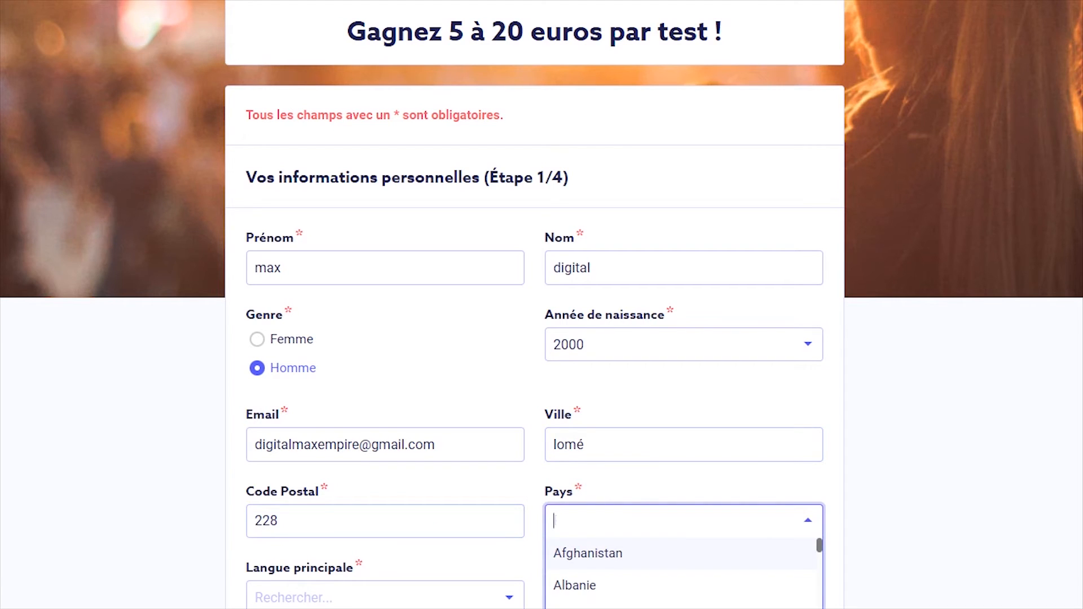
{"action": "type", "text": "togo"}
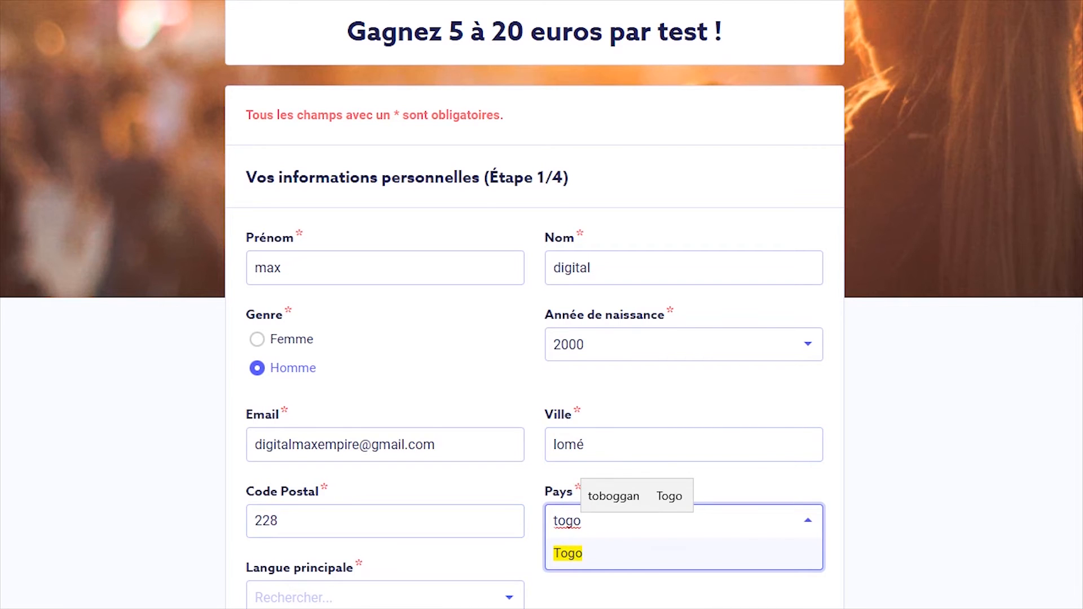
{"action": "left_click", "coordinate": [569, 553]}
{"action": "scroll", "coordinate": [535, 339], "scroll_direction": "down", "scroll_amount": 1}
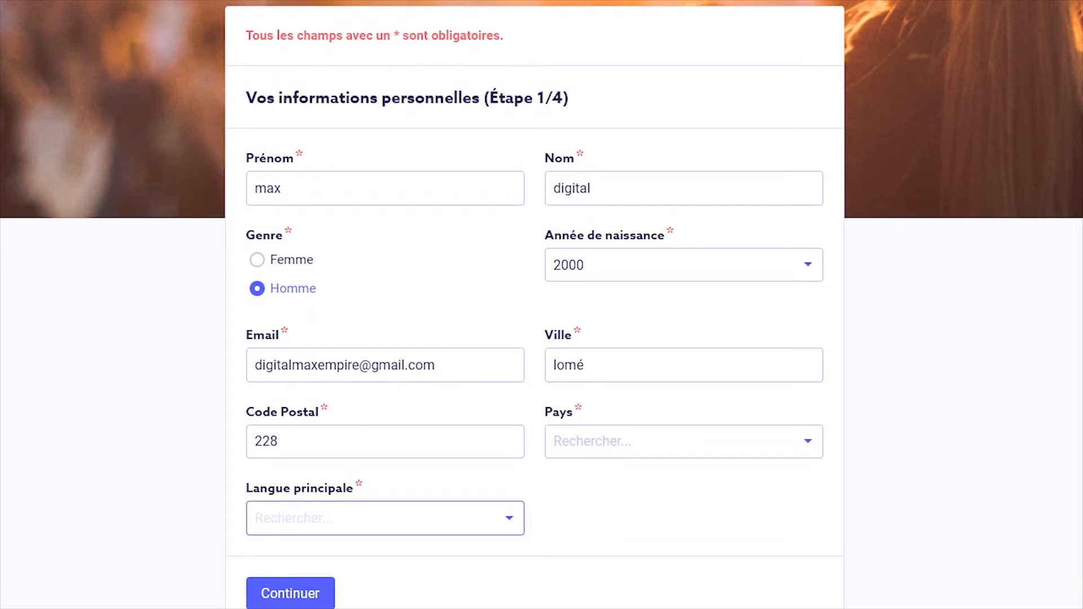
Set Langue principale to Français and submit step 1, which flags postal code and country errors
{"action": "left_click", "coordinate": [386, 518]}
{"action": "left_click", "coordinate": [385, 518]}
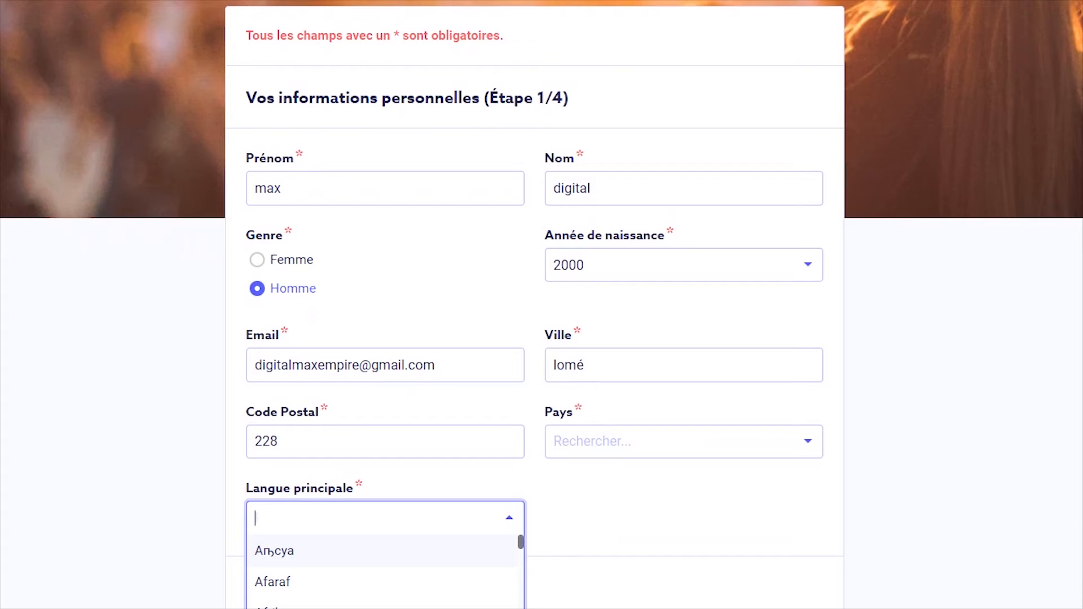
{"action": "type", "text": "fr"}
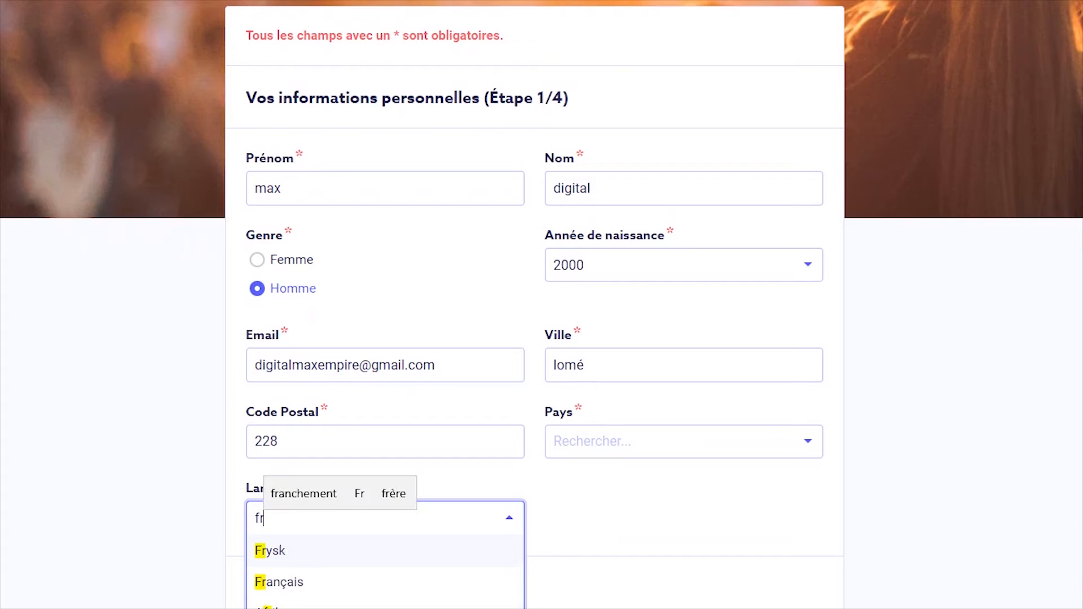
{"action": "key", "text": "Down"}
{"action": "key", "text": "Return"}
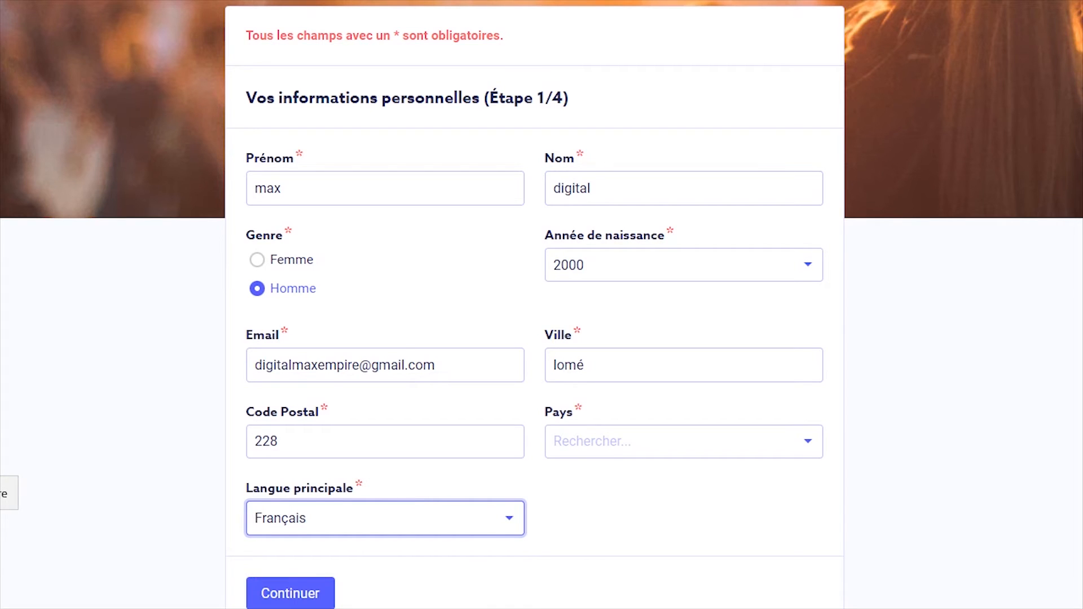
{"action": "key", "text": "Tab"}
{"action": "key", "text": "Return"}
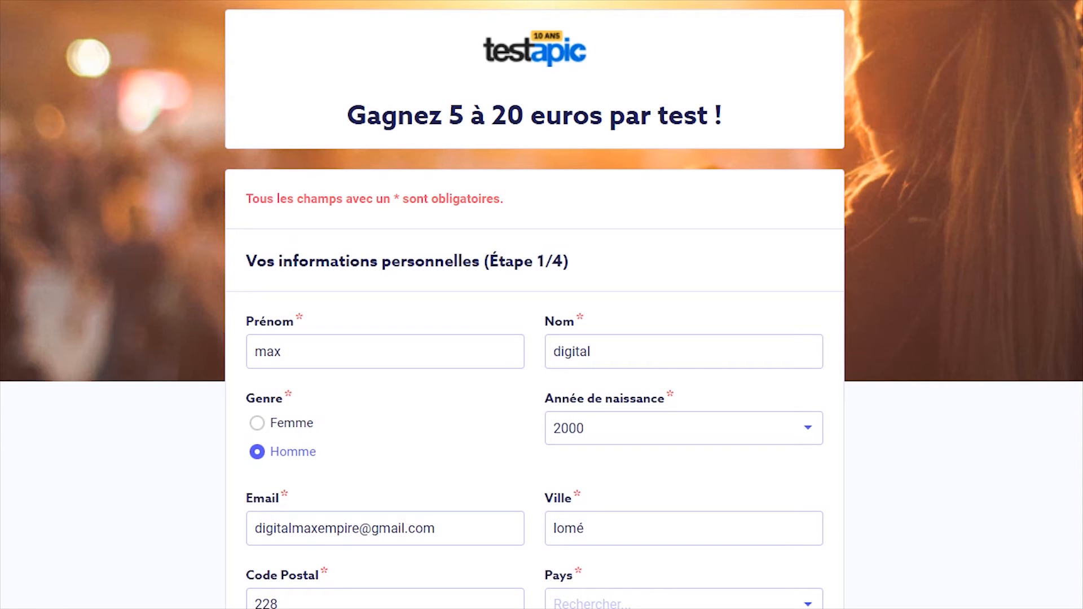
{"action": "scroll", "coordinate": [541, 304], "scroll_direction": "down", "scroll_amount": 3}
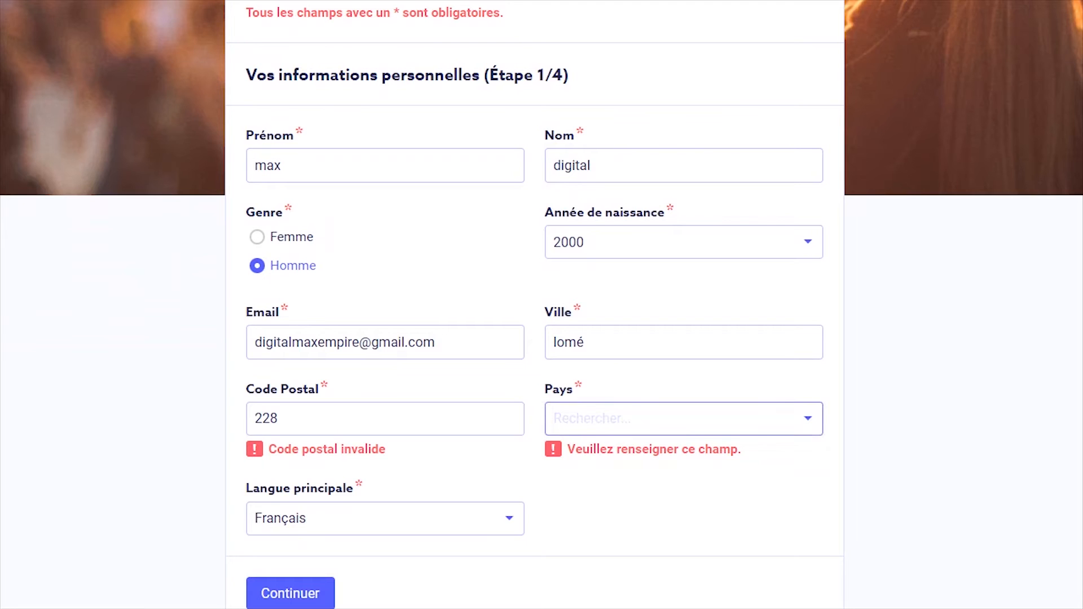
Select Togo from the Pays dropdown list
{"action": "left_click", "coordinate": [684, 419]}
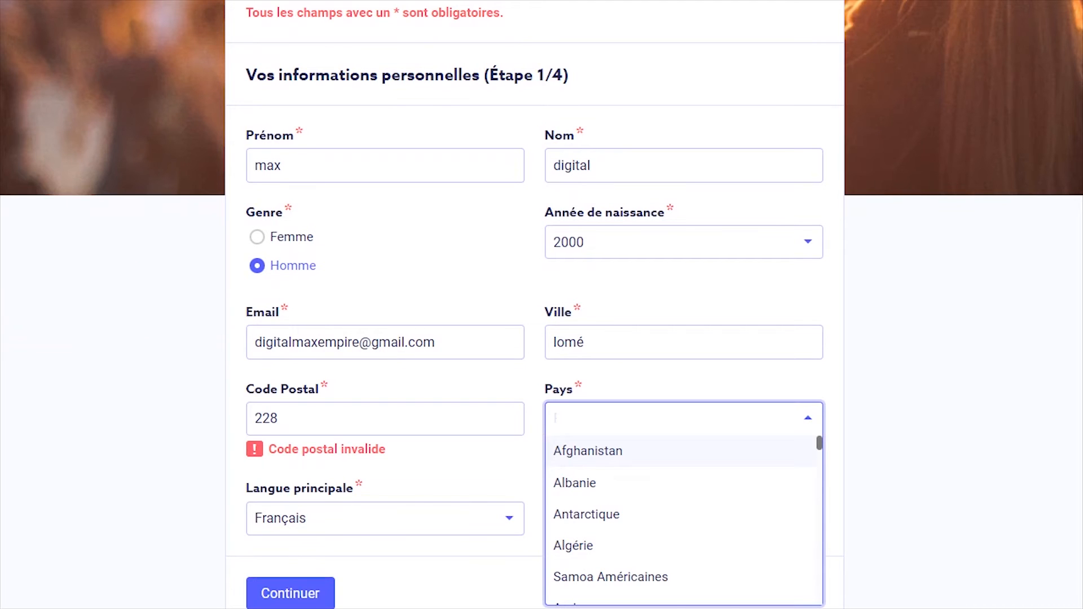
{"action": "scroll", "coordinate": [684, 519], "scroll_direction": "down", "scroll_amount": 20}
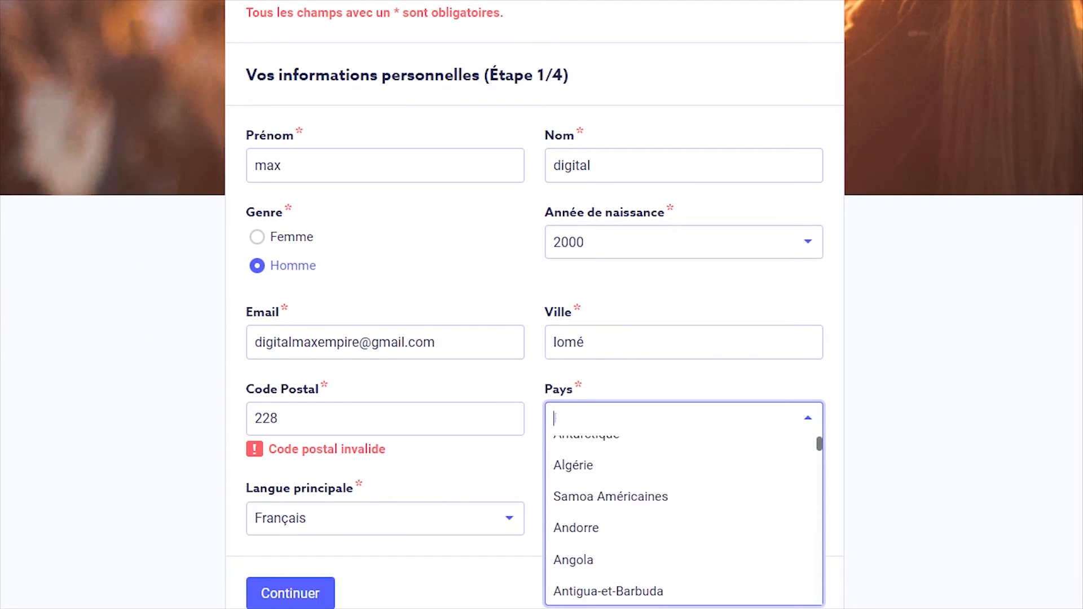
{"action": "scroll", "coordinate": [684, 520], "scroll_direction": "down", "scroll_amount": 20}
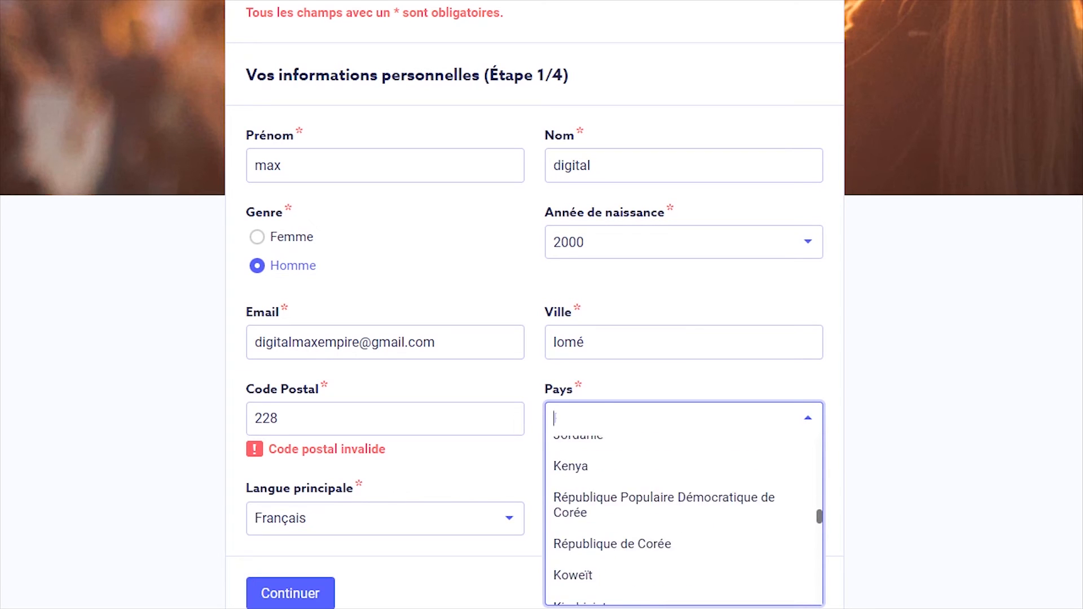
{"action": "scroll", "coordinate": [683, 519], "scroll_direction": "down", "scroll_amount": 1}
{"action": "scroll", "coordinate": [684, 520], "scroll_direction": "up", "scroll_amount": 6}
{"action": "scroll", "coordinate": [684, 519], "scroll_direction": "down", "scroll_amount": 4}
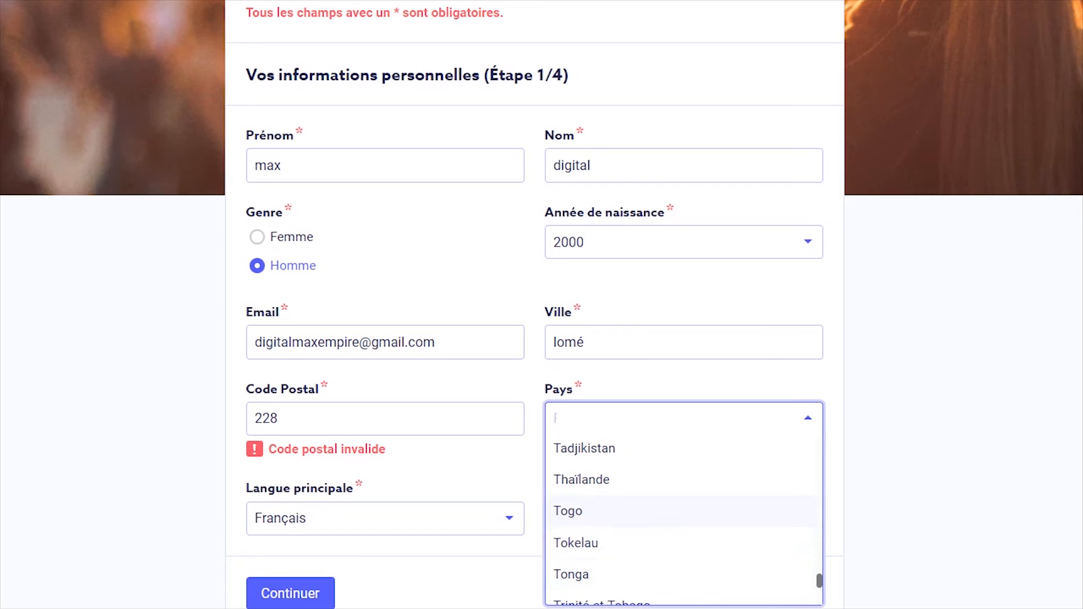
{"action": "left_click", "coordinate": [620, 510]}
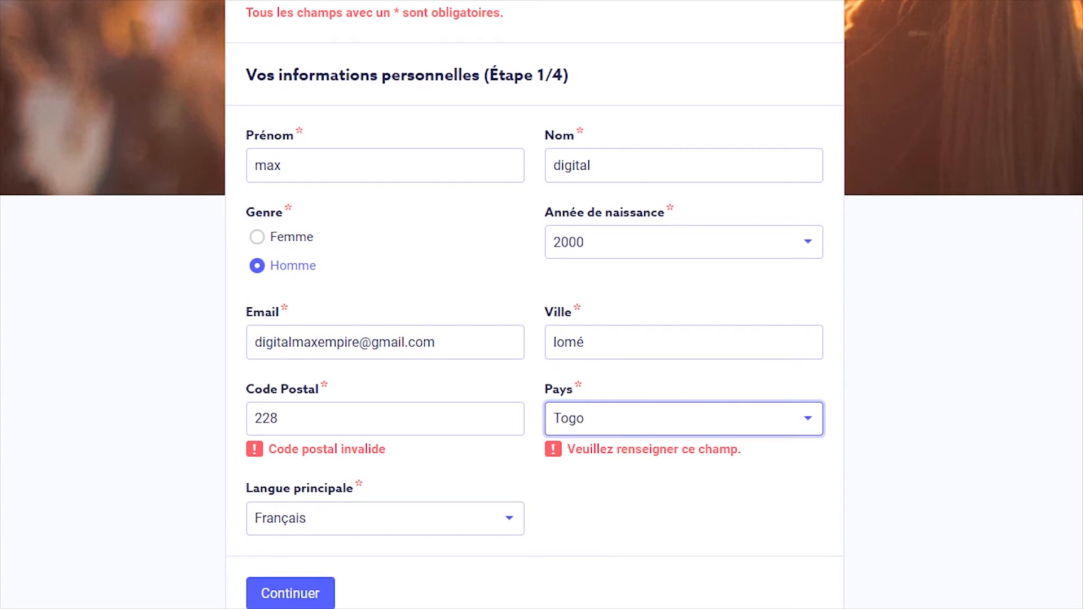
{"action": "left_click", "coordinate": [305, 418]}
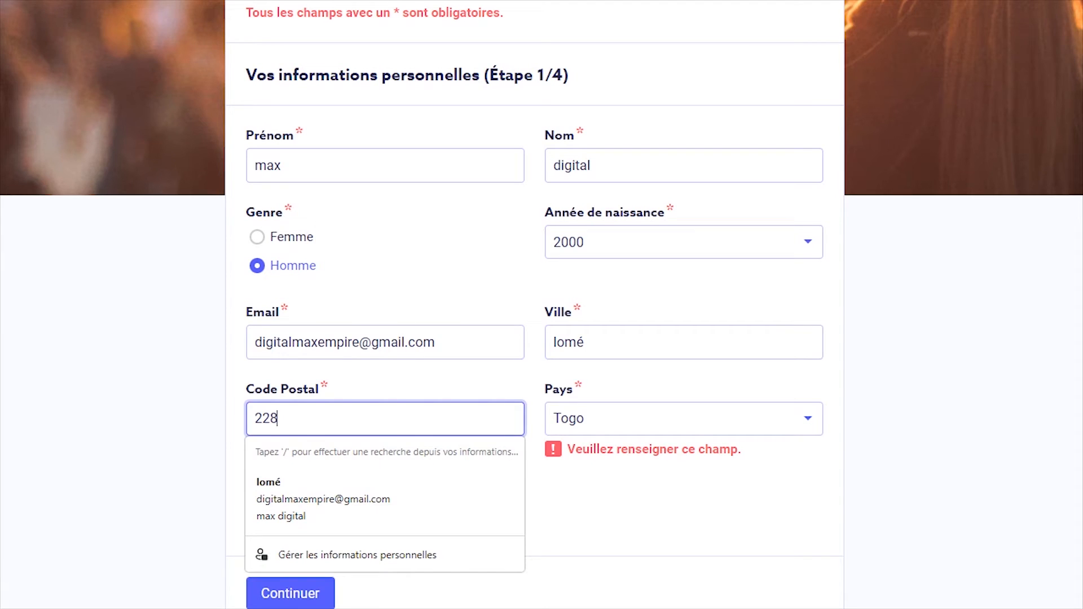
Retype the Code Postal entry several times, then continue to step 2/4, 'Votre situation'
{"action": "key", "text": "BackSpace"}
{"action": "key", "text": "BackSpace"}
{"action": "key", "text": "BackSpace"}
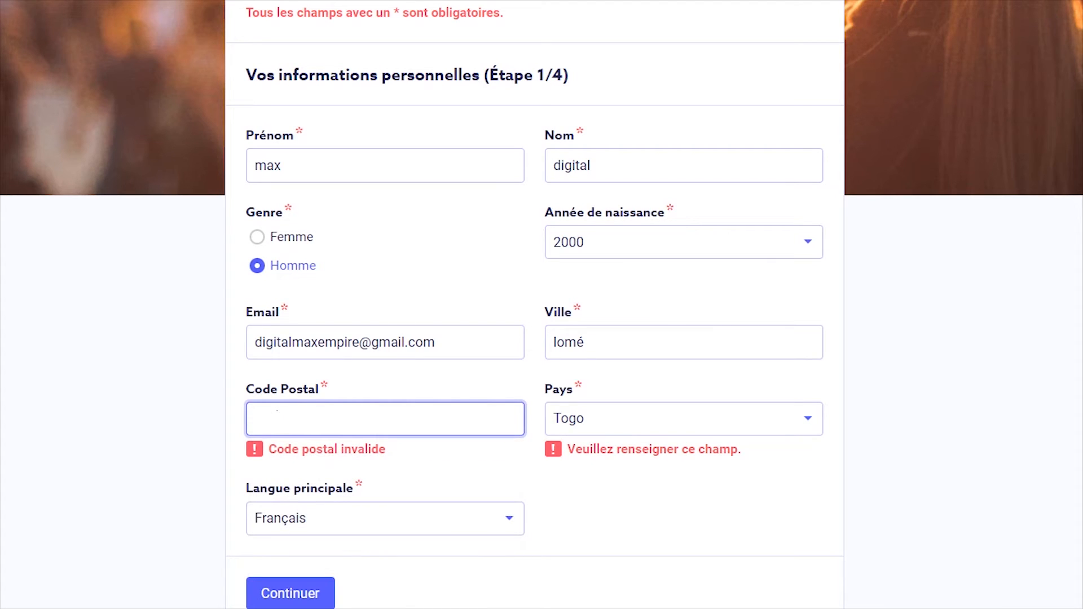
{"action": "type", "text": "bp"}
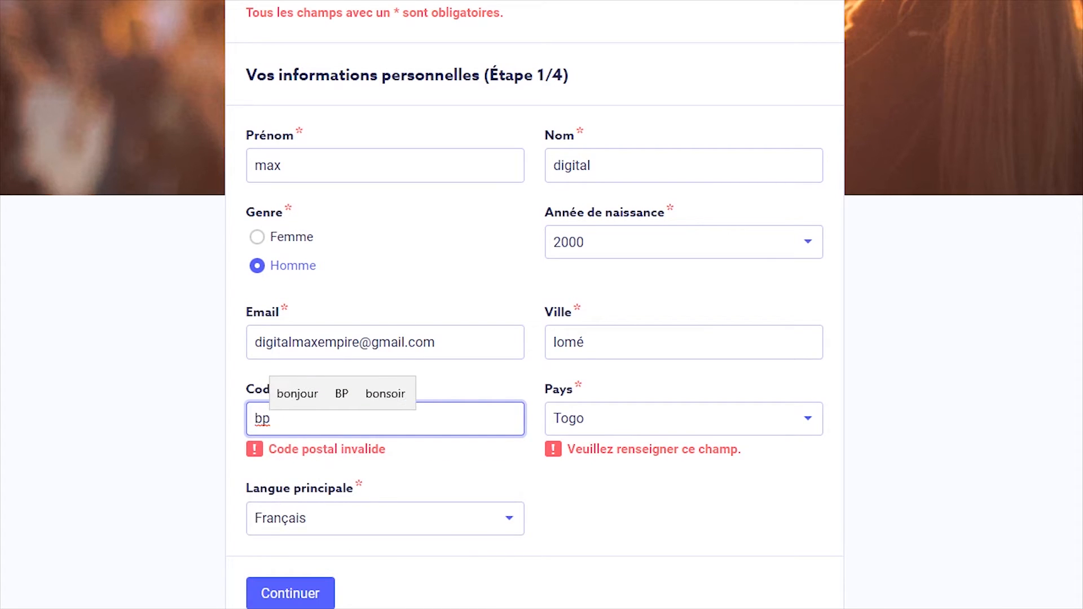
{"action": "key", "text": "BackSpace"}
{"action": "key", "text": "BackSpace"}
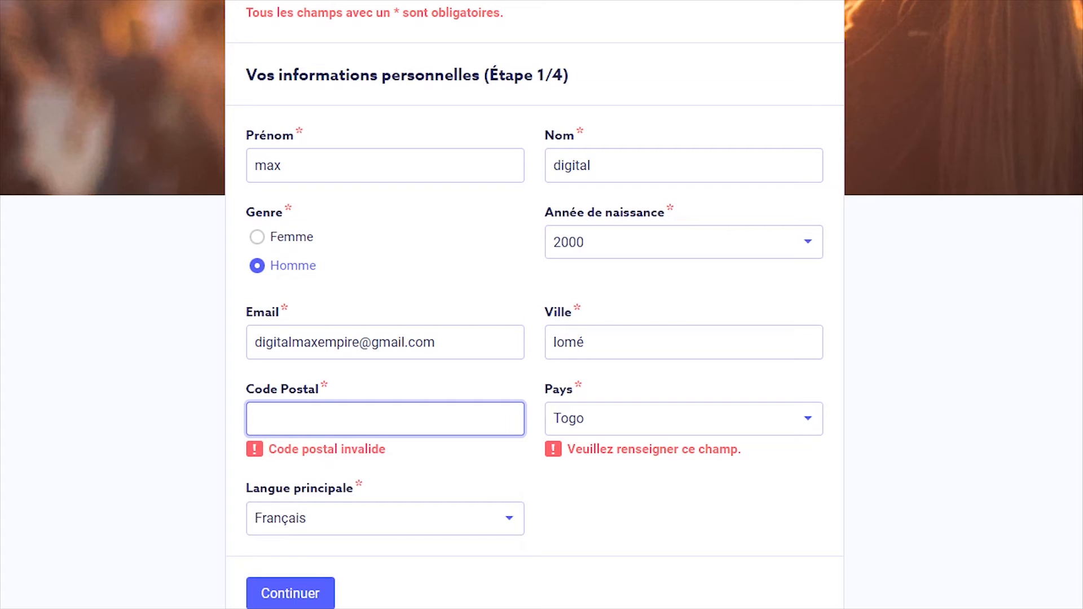
{"action": "type", "text": "228"}
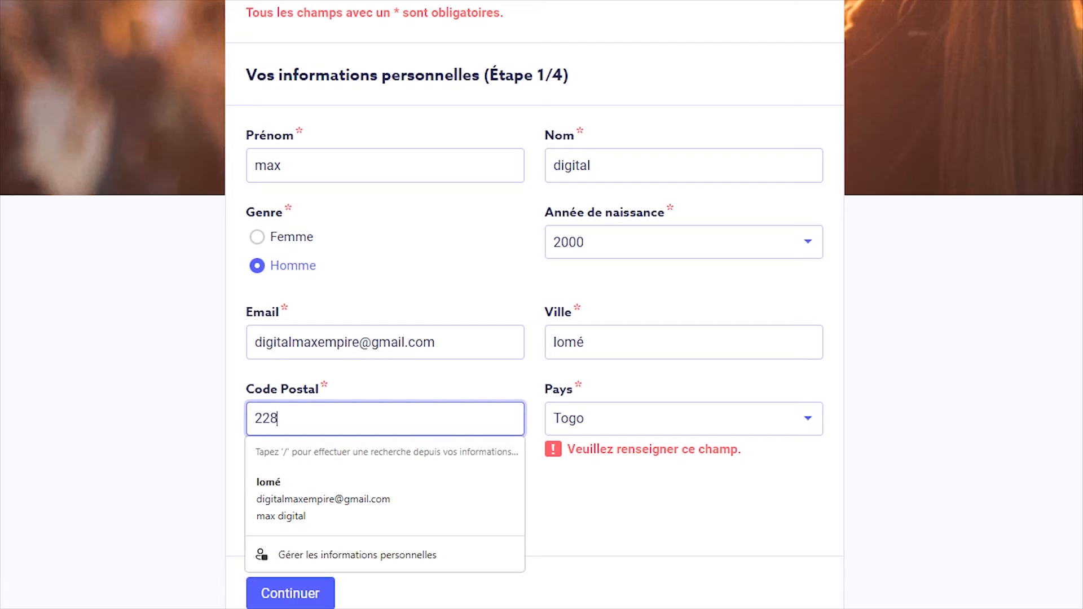
{"action": "type", "text": "to"}
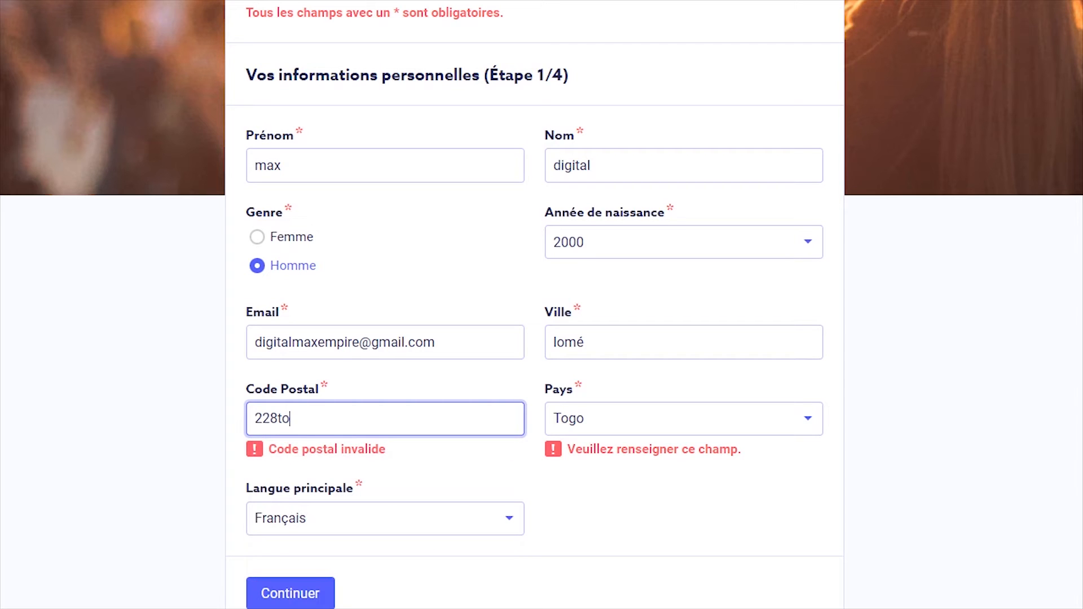
{"action": "key", "text": "BackSpace"}
{"action": "key", "text": "BackSpace"}
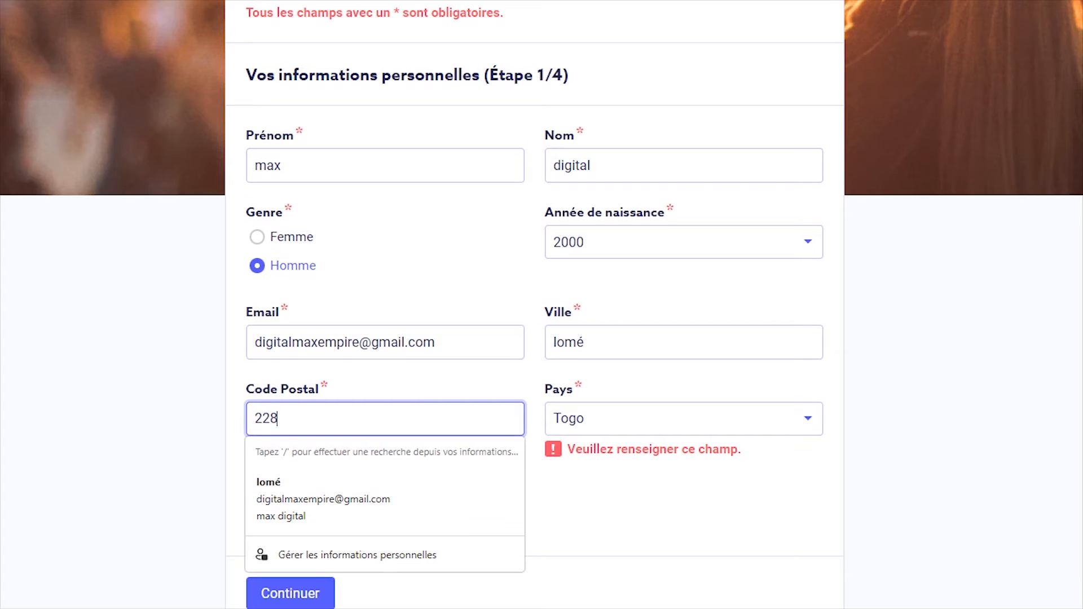
{"action": "type", "text": "lom"}
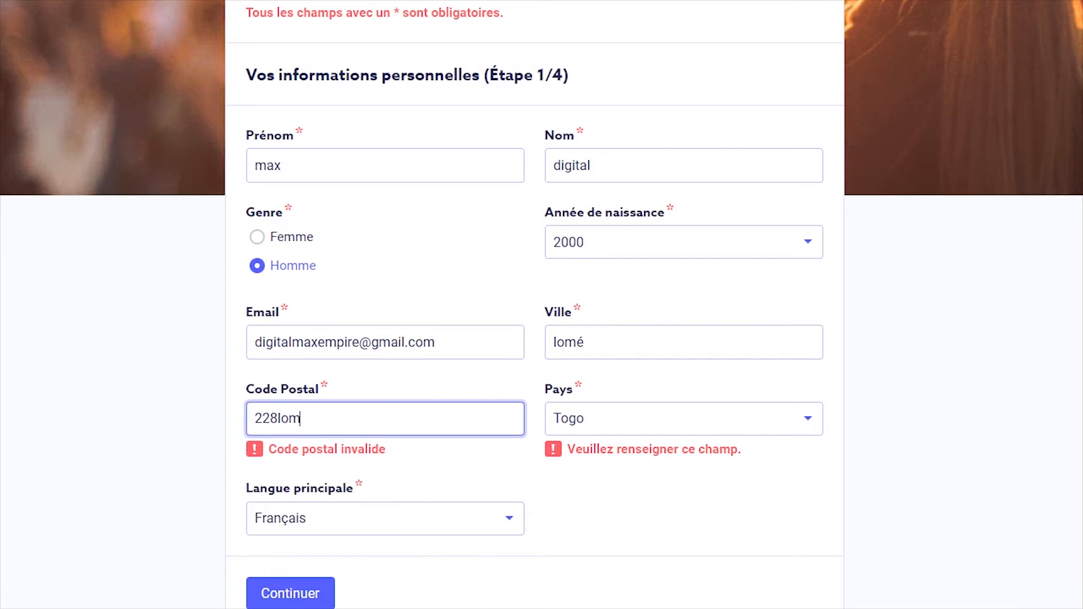
{"action": "type", "text": "e-togo"}
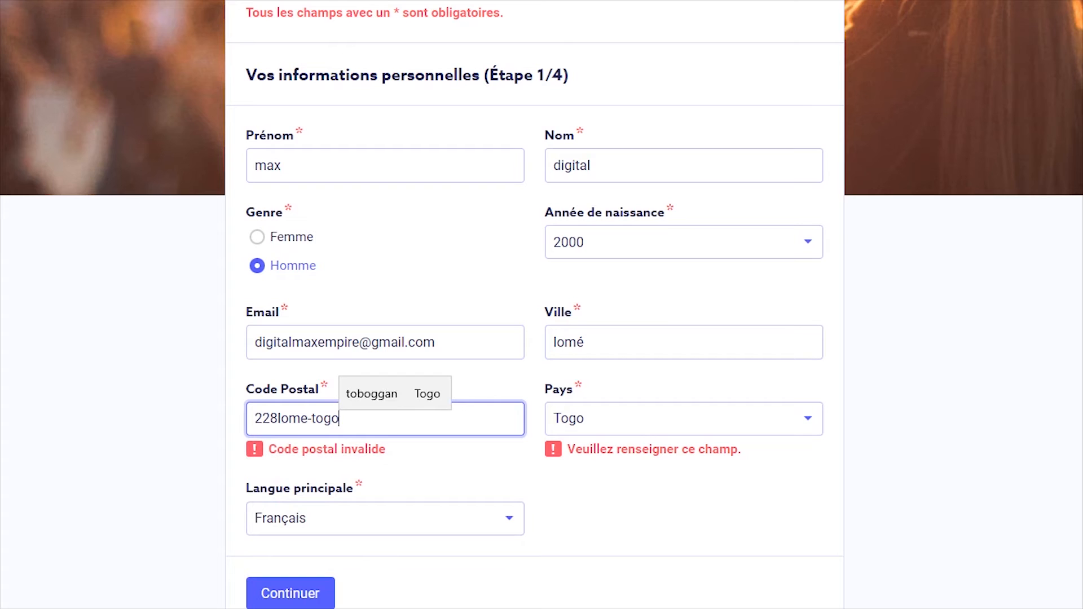
{"action": "left_click", "coordinate": [290, 594]}
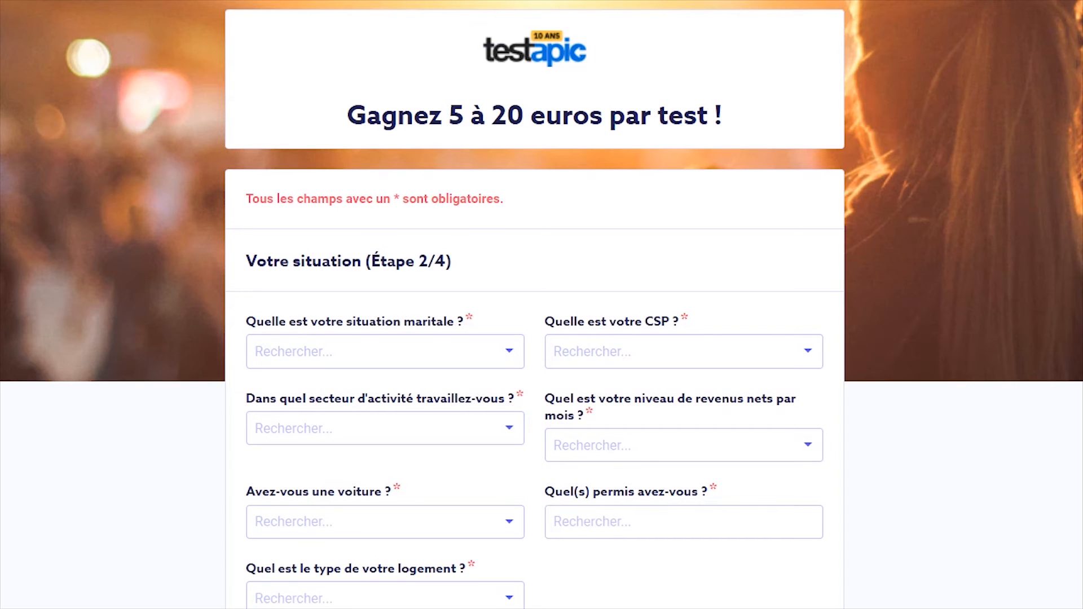
Set marital status to Célibataire and category to Commerçants et assimilés
{"action": "scroll", "coordinate": [541, 305], "scroll_direction": "down", "scroll_amount": 3}
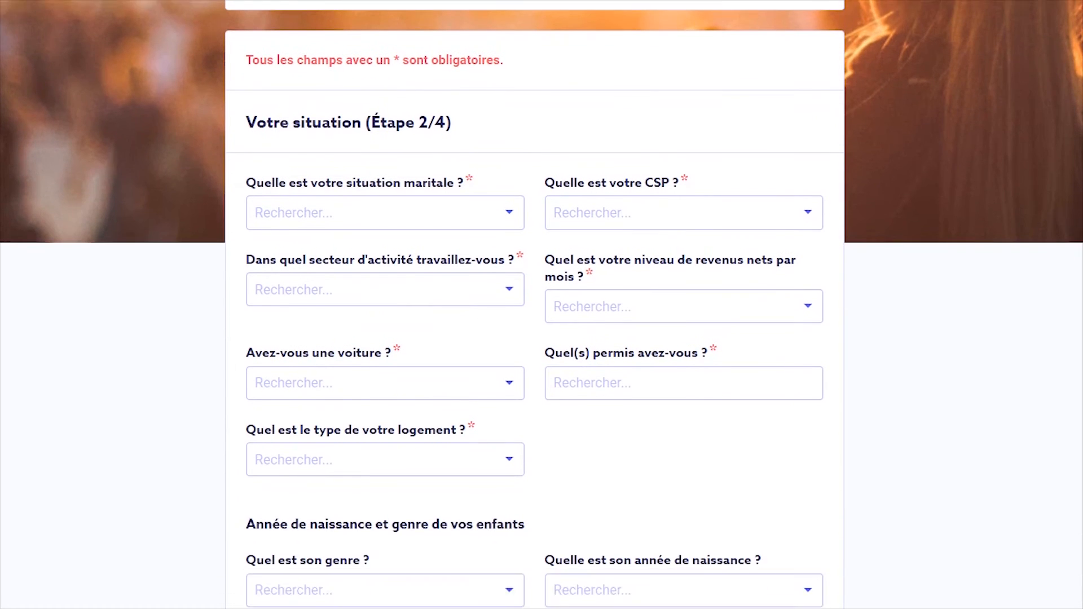
{"action": "left_click", "coordinate": [385, 207]}
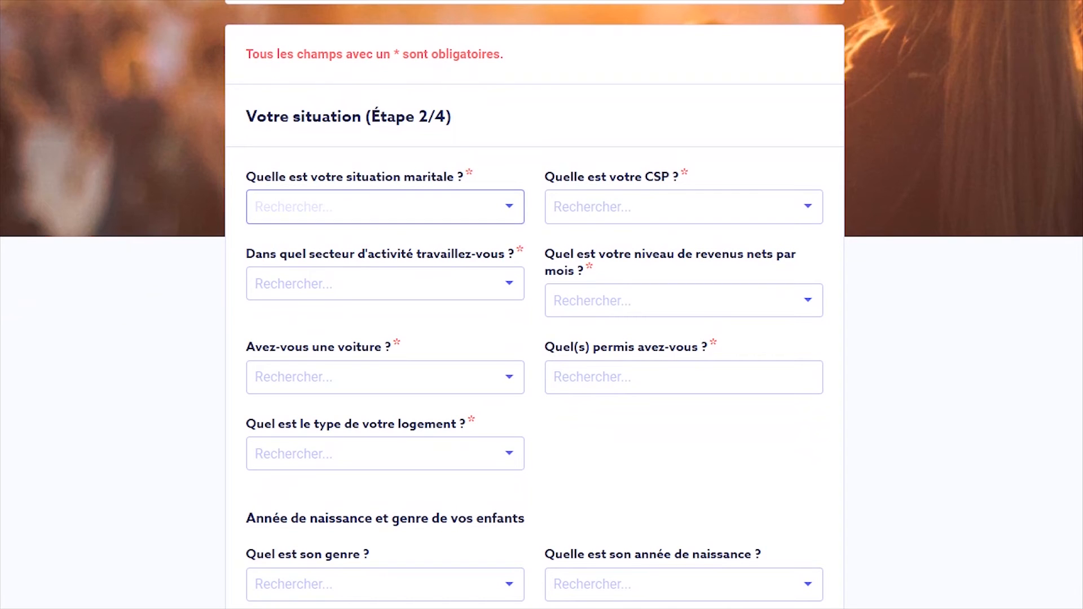
{"action": "left_click", "coordinate": [386, 207]}
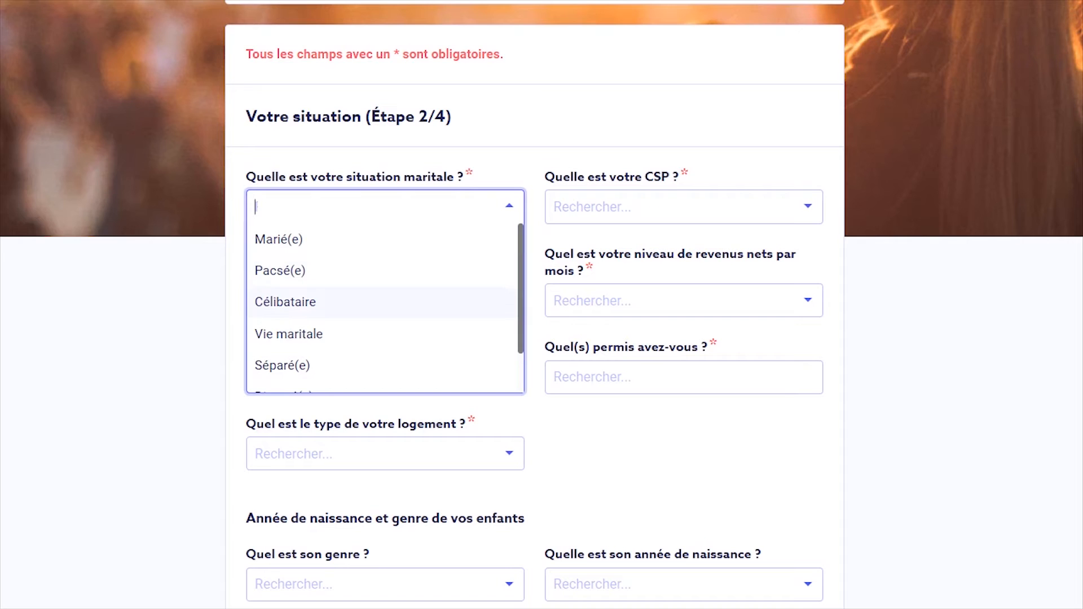
{"action": "left_click", "coordinate": [382, 302]}
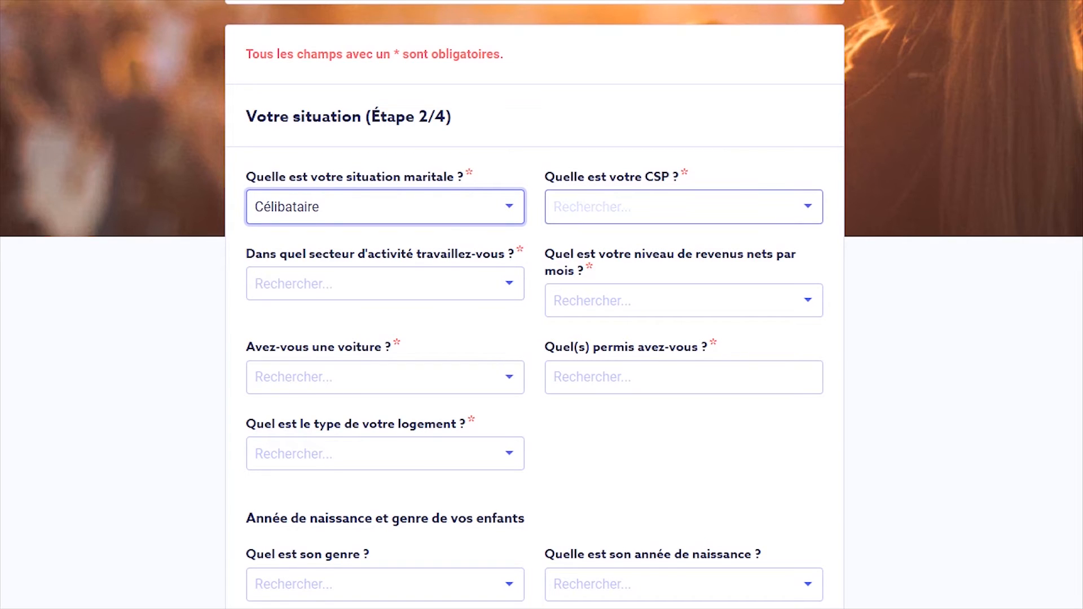
{"action": "left_click", "coordinate": [677, 207]}
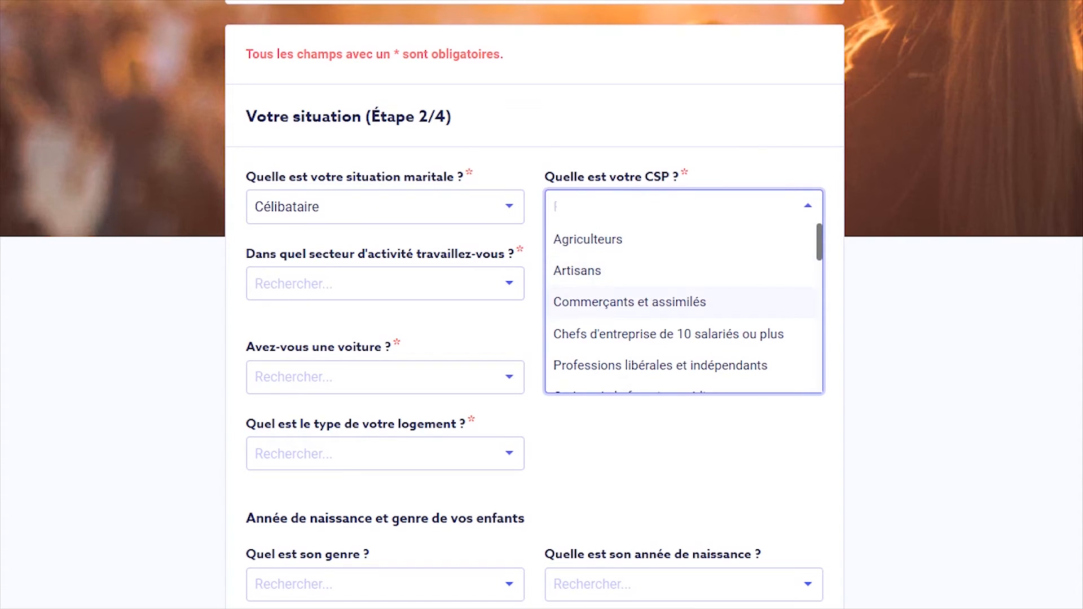
{"action": "left_click", "coordinate": [630, 302]}
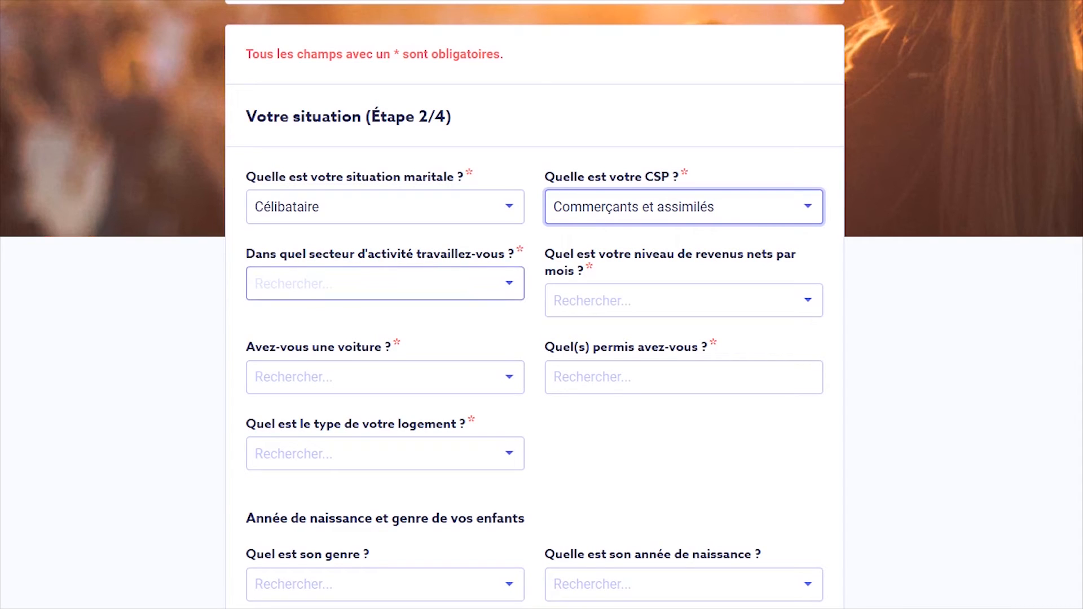
Choose Art & Design as the sector and Entre 800 et 1 199 € as income
{"action": "left_click", "coordinate": [386, 284]}
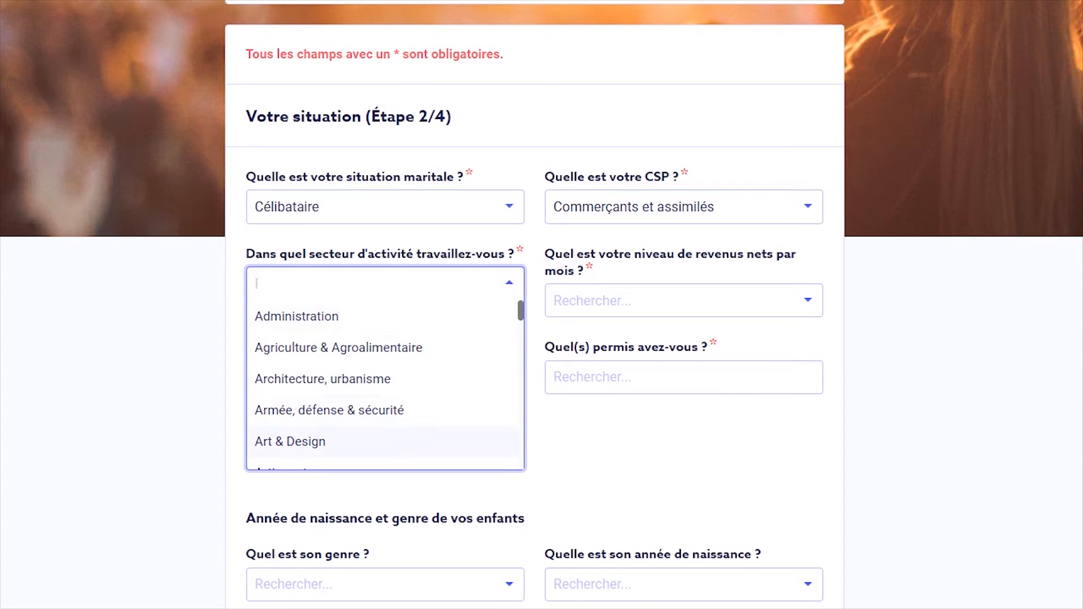
{"action": "left_click", "coordinate": [290, 442]}
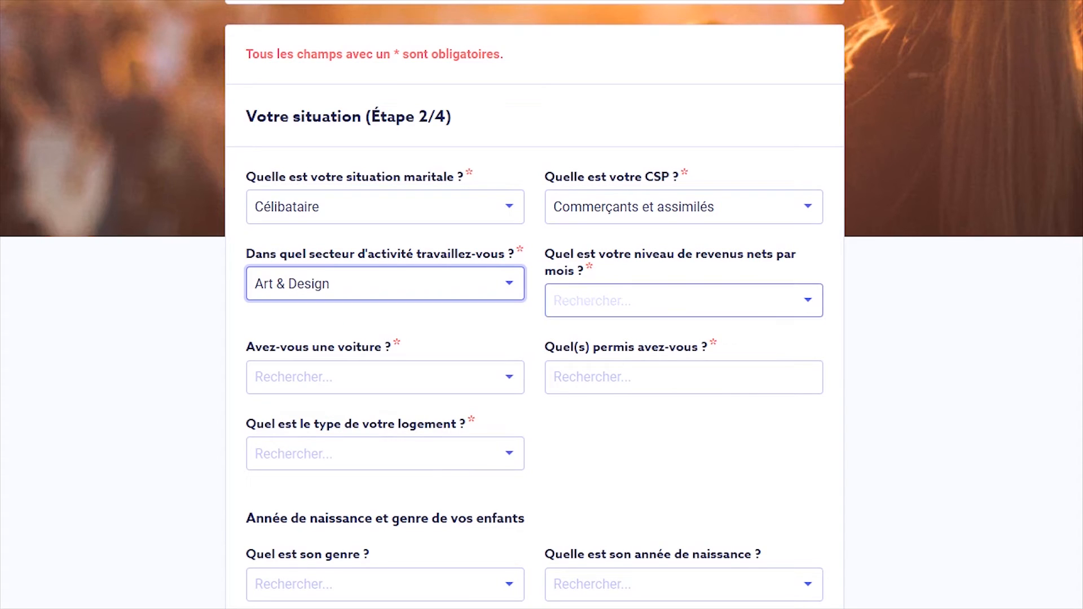
{"action": "left_click", "coordinate": [684, 300]}
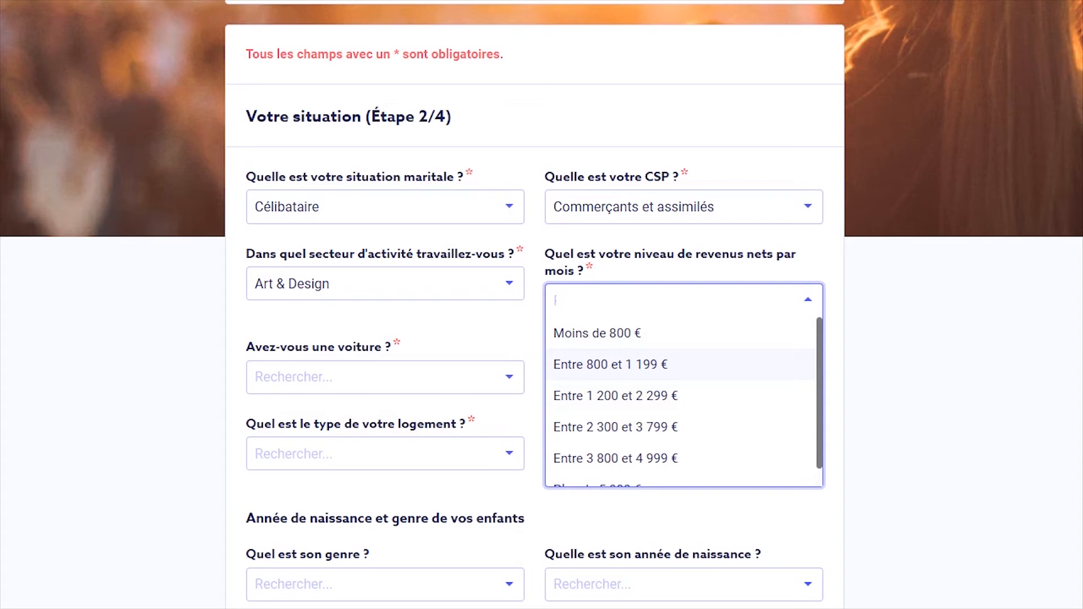
{"action": "left_click", "coordinate": [611, 365]}
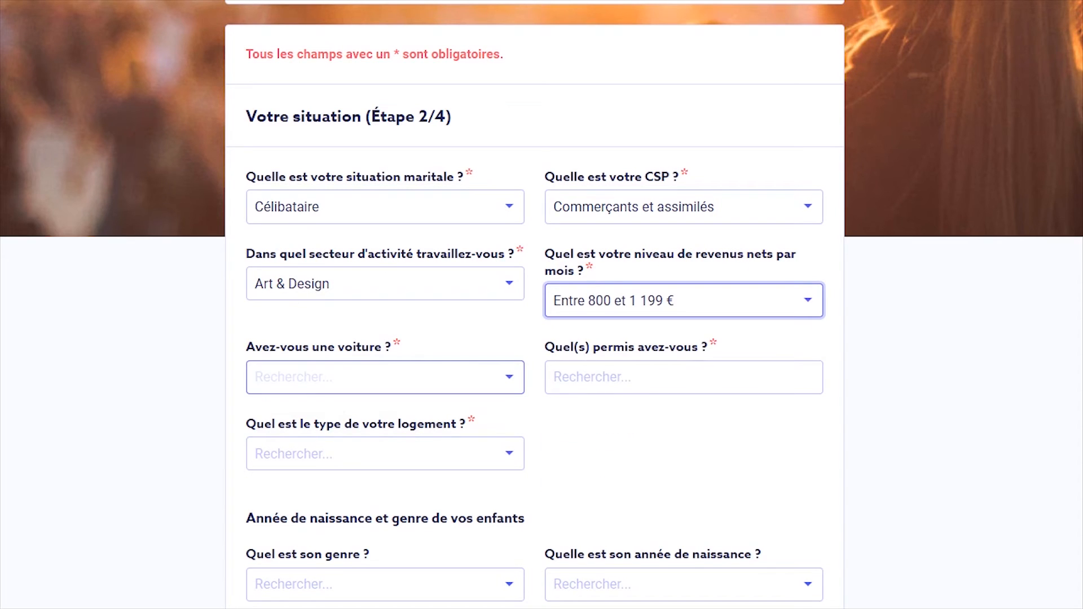
Answer Oui to owning a car and add Voiture and Moto licences
{"action": "left_click", "coordinate": [385, 377]}
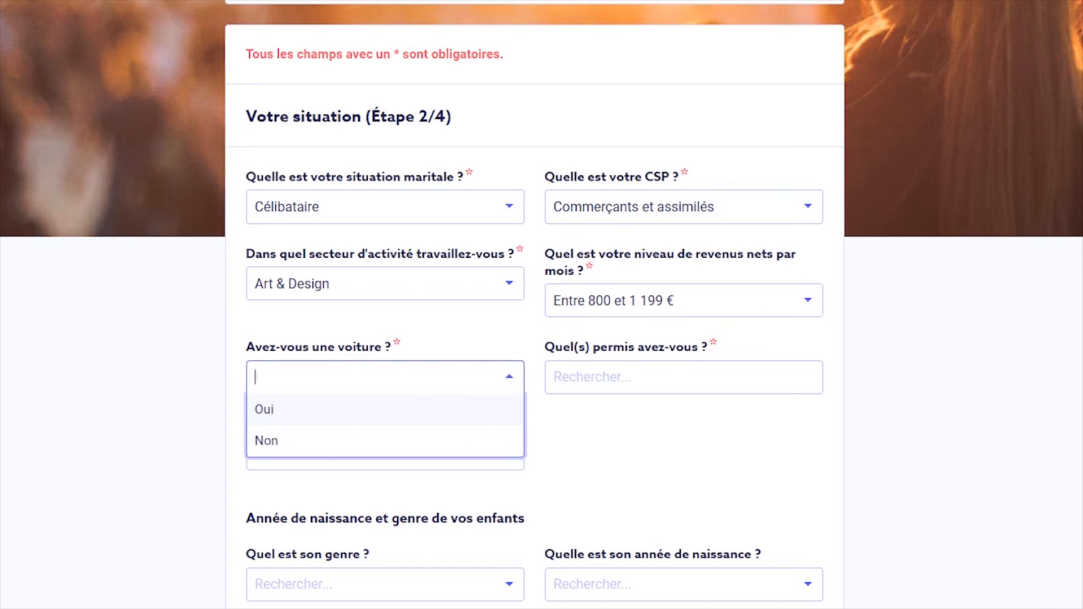
{"action": "left_click", "coordinate": [385, 410]}
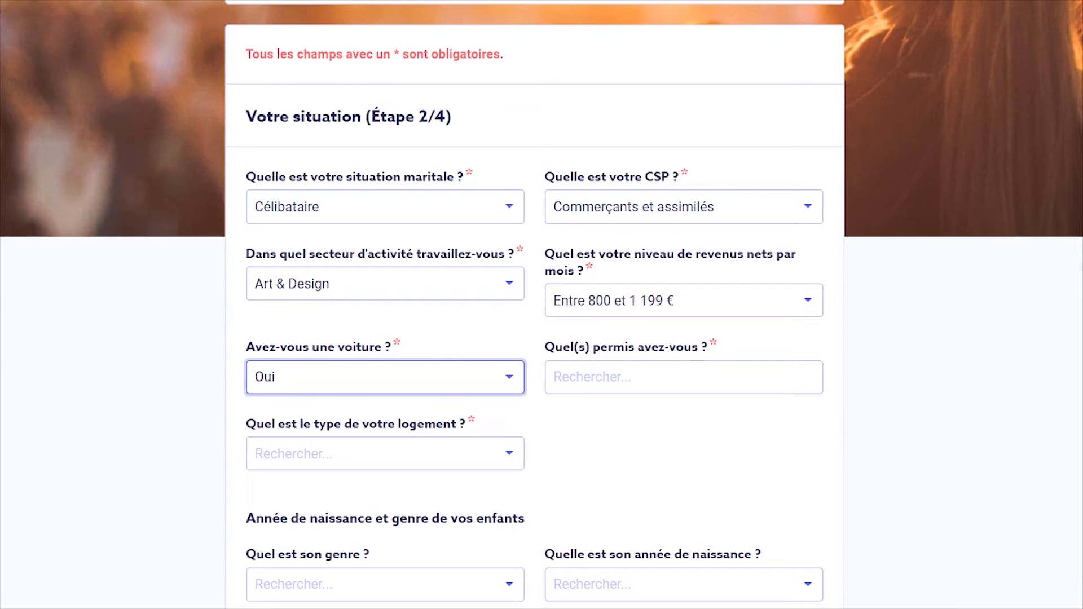
{"action": "left_click", "coordinate": [684, 376]}
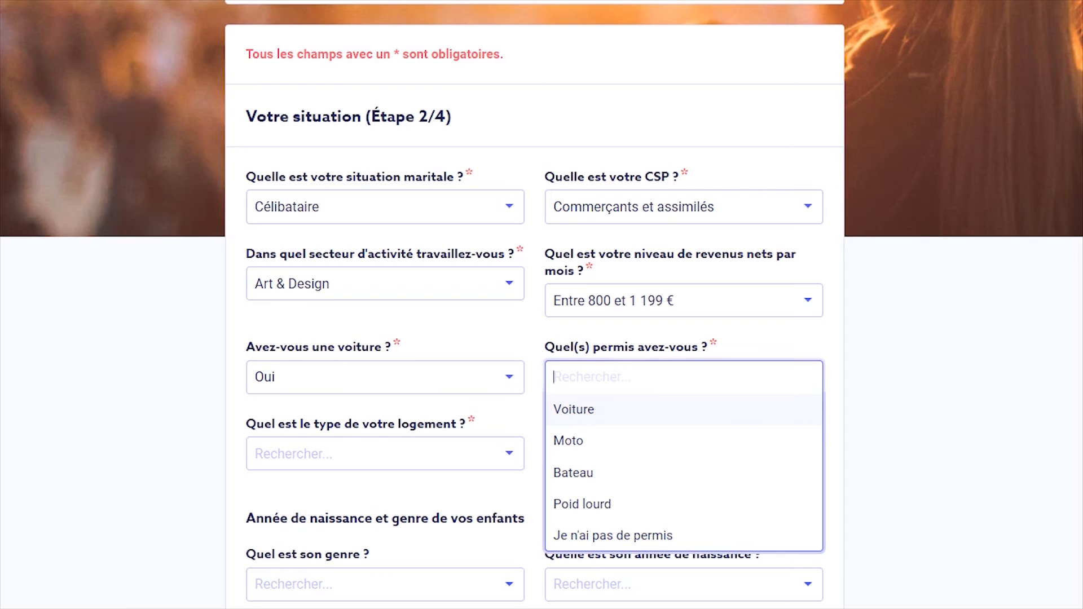
{"action": "left_click", "coordinate": [684, 410]}
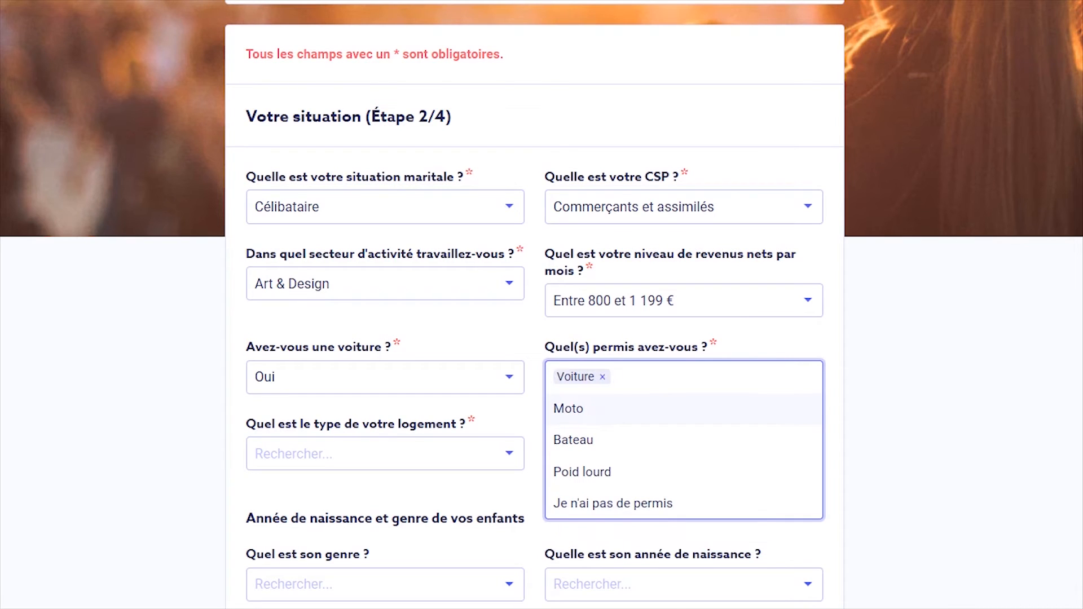
{"action": "left_click", "coordinate": [684, 409]}
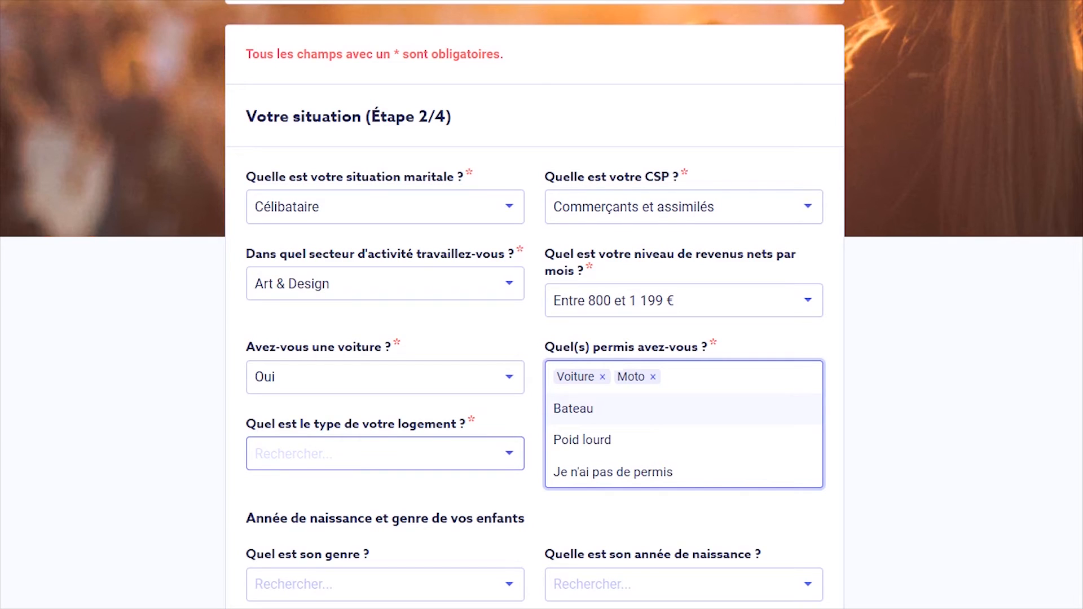
Set the housing type to Propriétaire d'appartement
{"action": "left_click", "coordinate": [385, 454]}
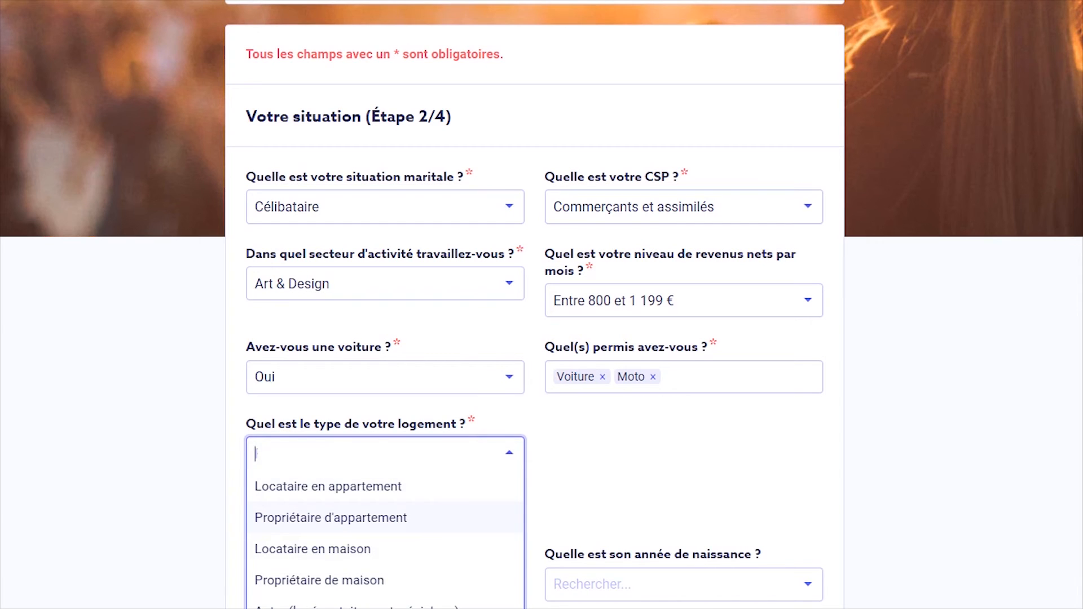
{"action": "left_click", "coordinate": [361, 518]}
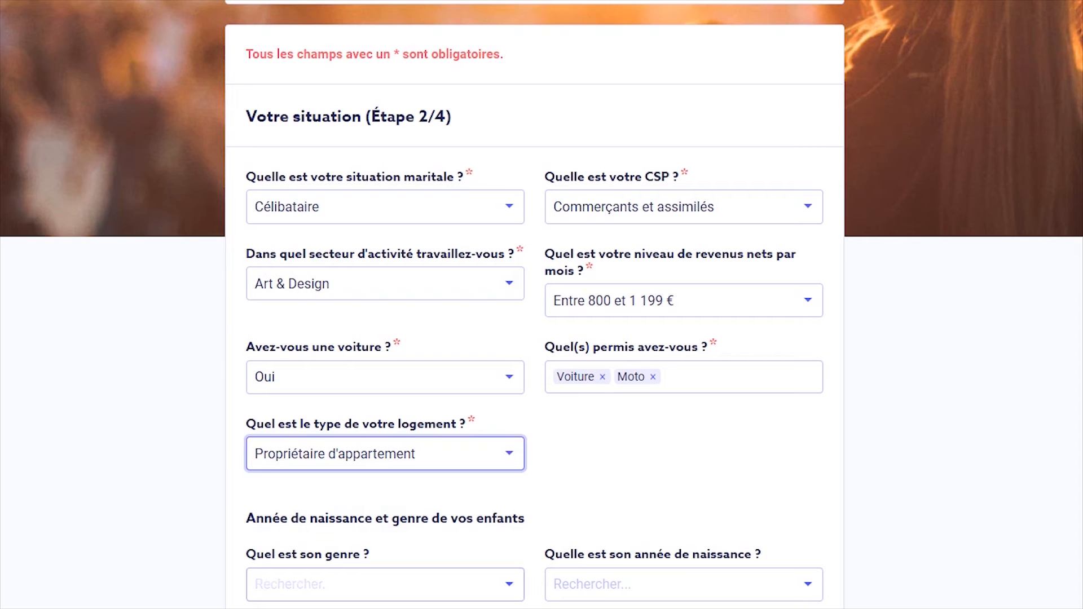
{"action": "left_click", "coordinate": [385, 584]}
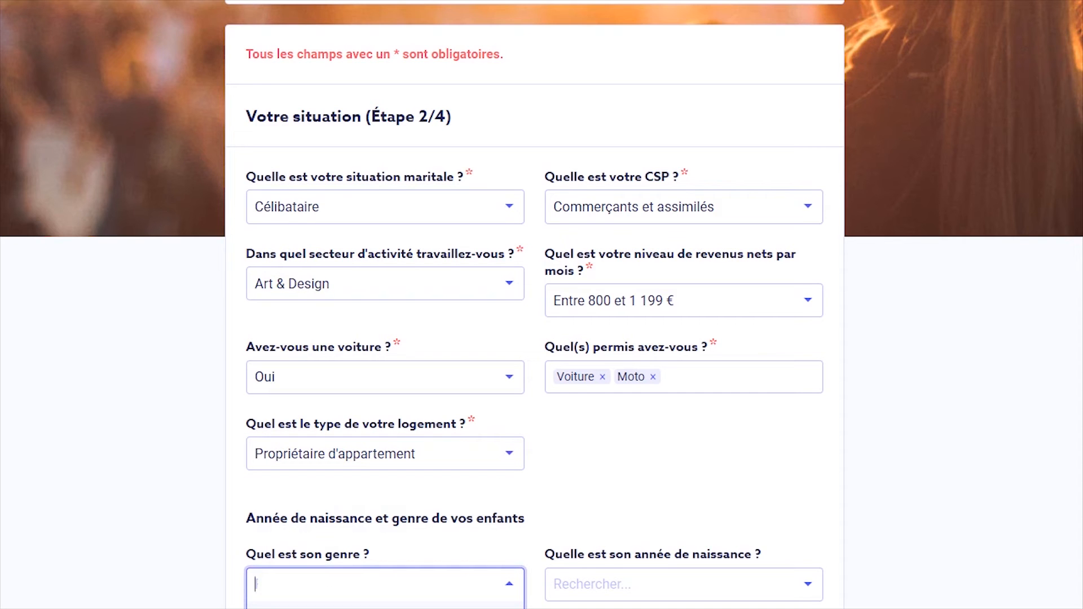
Delete the two empty child rows via 'Supprimer la ligne' and continue to step 3/4
{"action": "scroll", "coordinate": [542, 304], "scroll_direction": "down", "scroll_amount": 2}
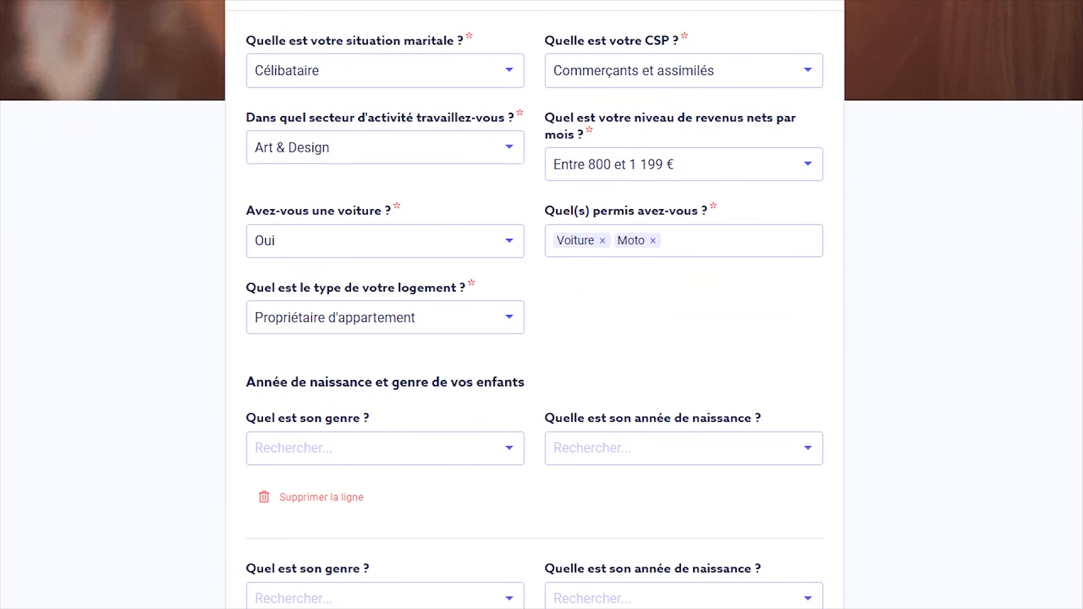
{"action": "left_click", "coordinate": [385, 448]}
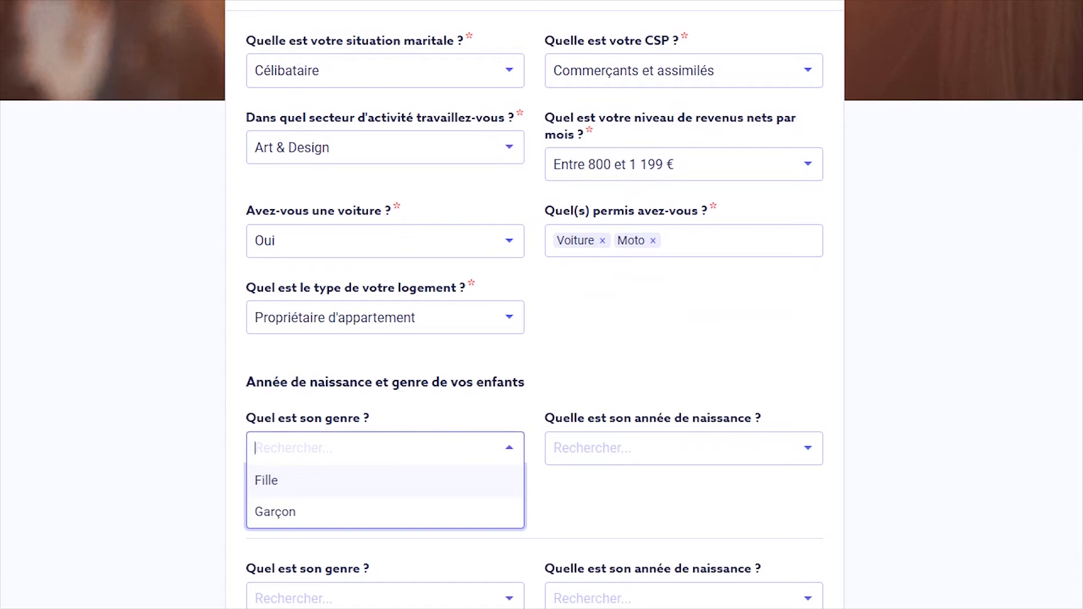
{"action": "scroll", "coordinate": [542, 305], "scroll_direction": "down", "scroll_amount": 1}
{"action": "left_click", "coordinate": [321, 487]}
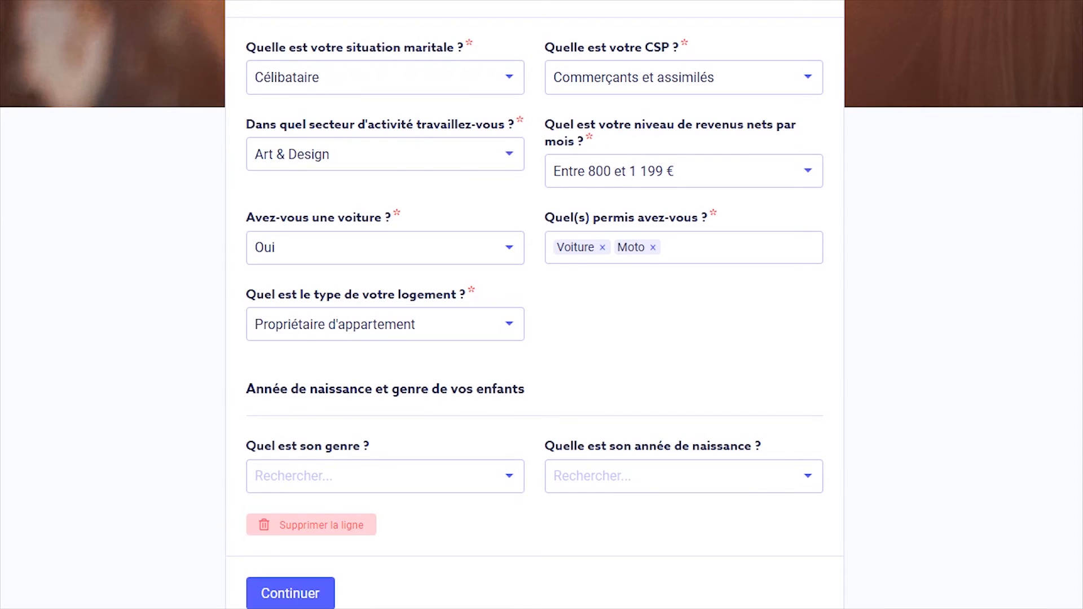
{"action": "left_click", "coordinate": [321, 526]}
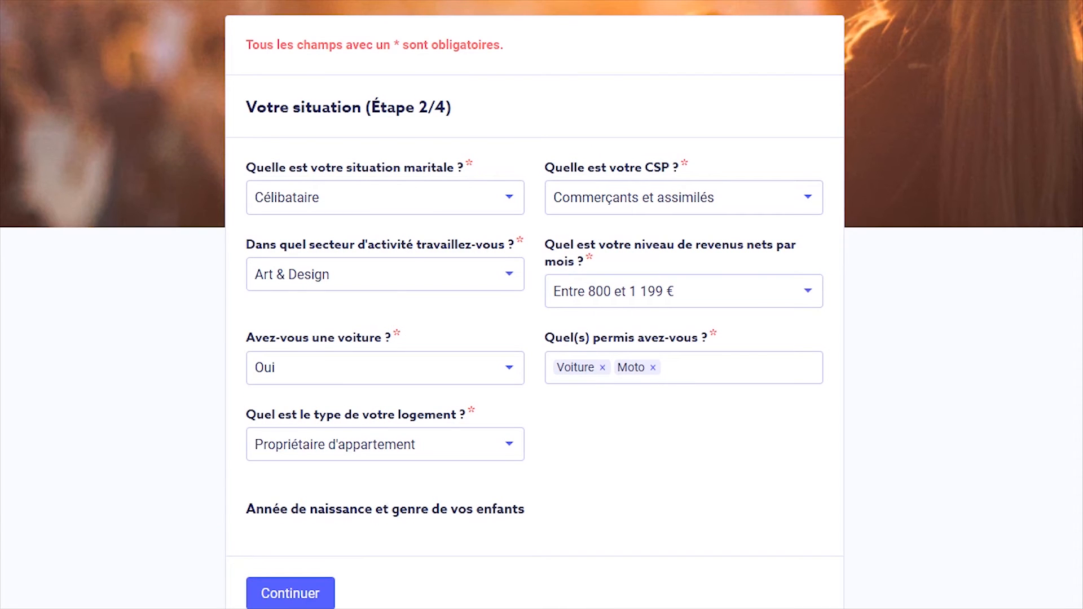
{"action": "left_click", "coordinate": [291, 594]}
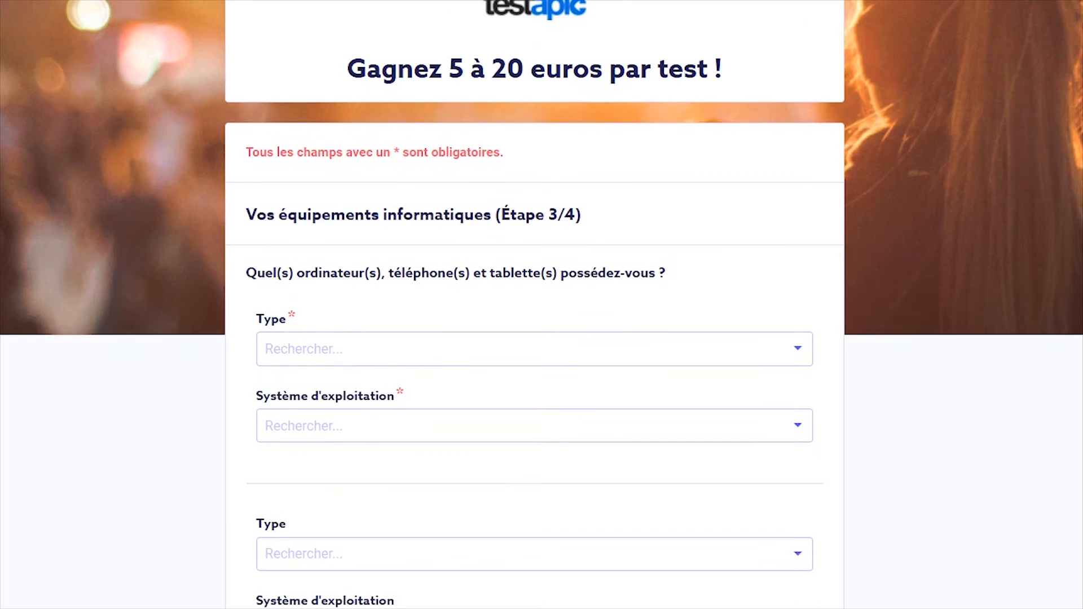
Set the first device's Type to Ordinateur
{"action": "left_click", "coordinate": [534, 324]}
{"action": "left_click", "coordinate": [534, 324]}
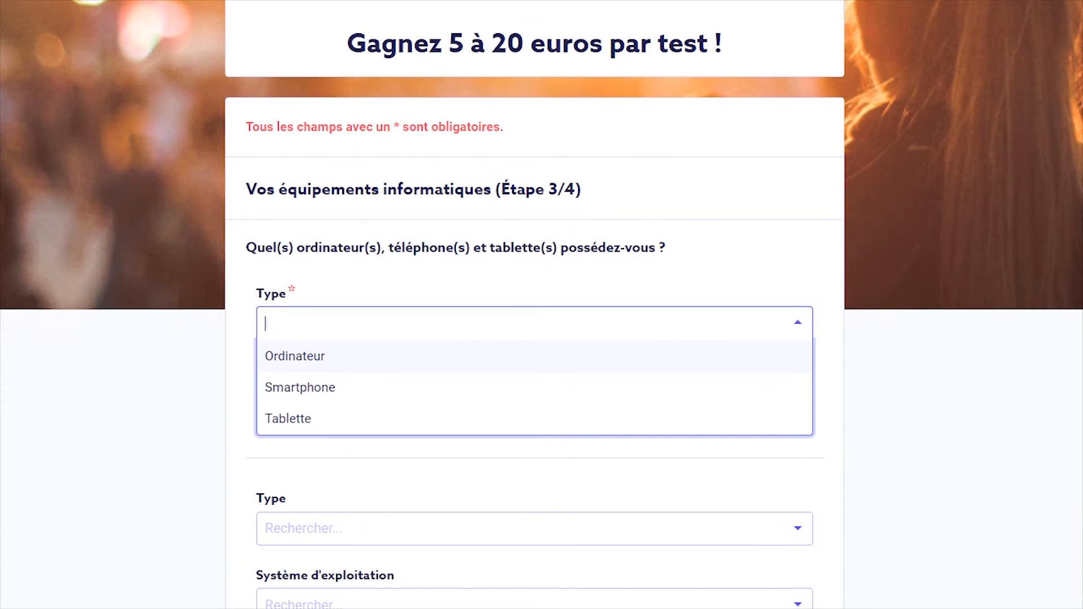
{"action": "left_click", "coordinate": [534, 356]}
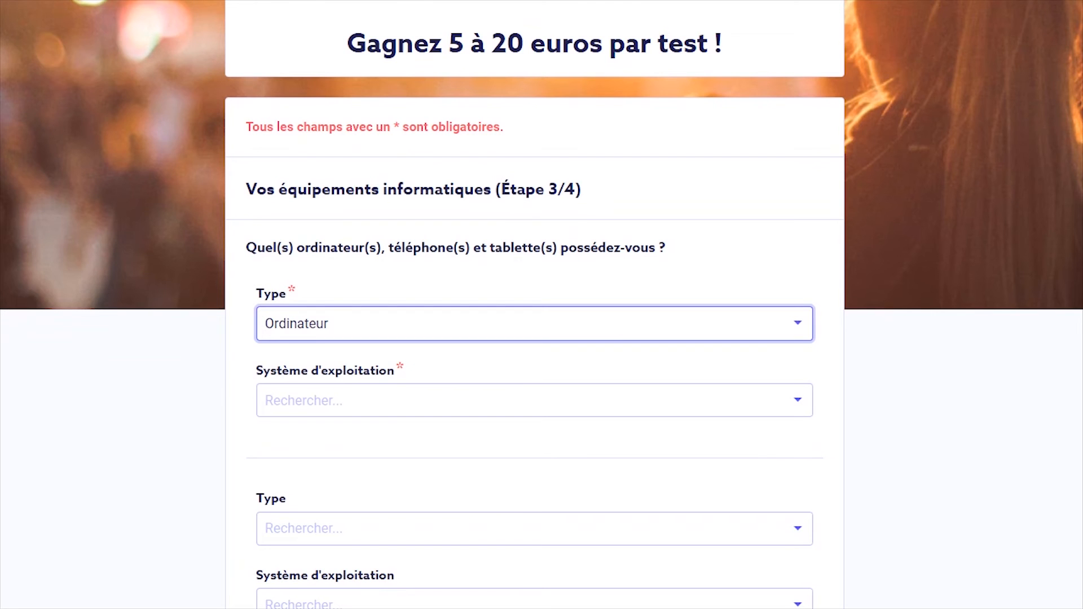
{"action": "left_click", "coordinate": [534, 324]}
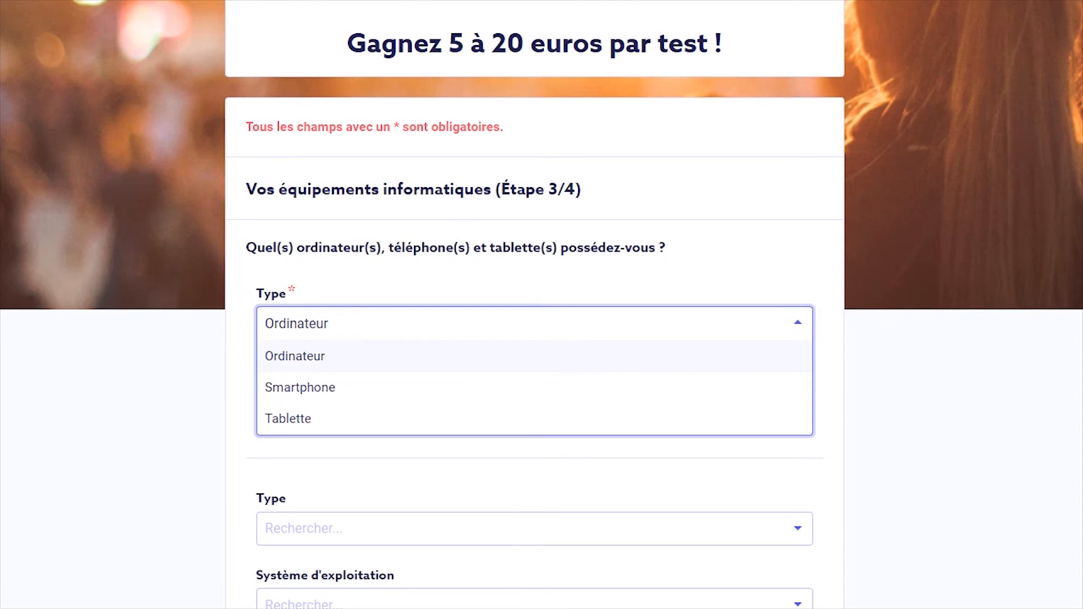
{"action": "left_click", "coordinate": [535, 387]}
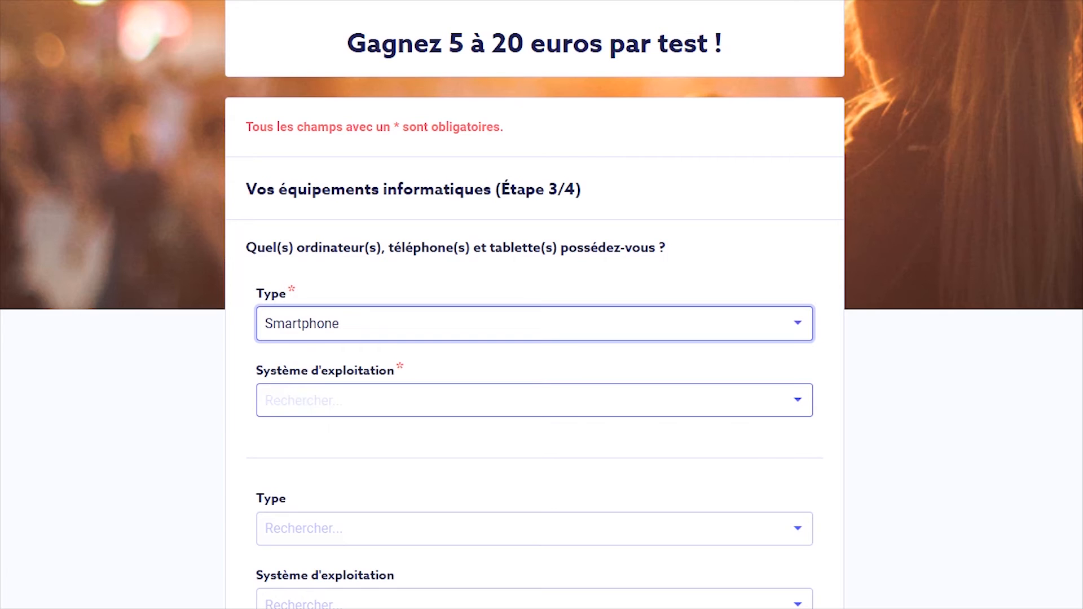
{"action": "left_click", "coordinate": [534, 324]}
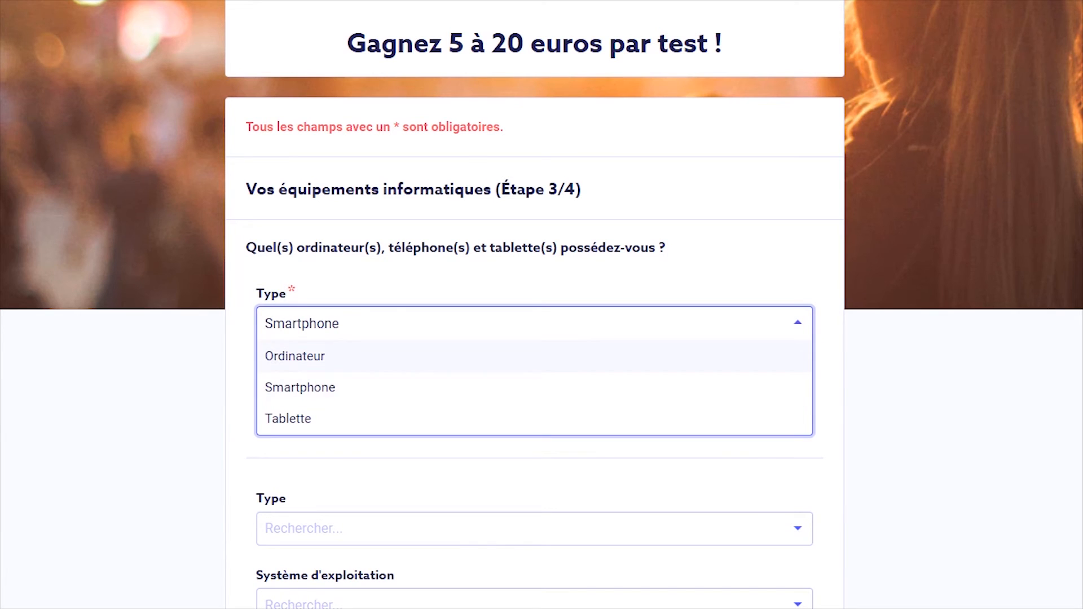
{"action": "key", "text": "Return"}
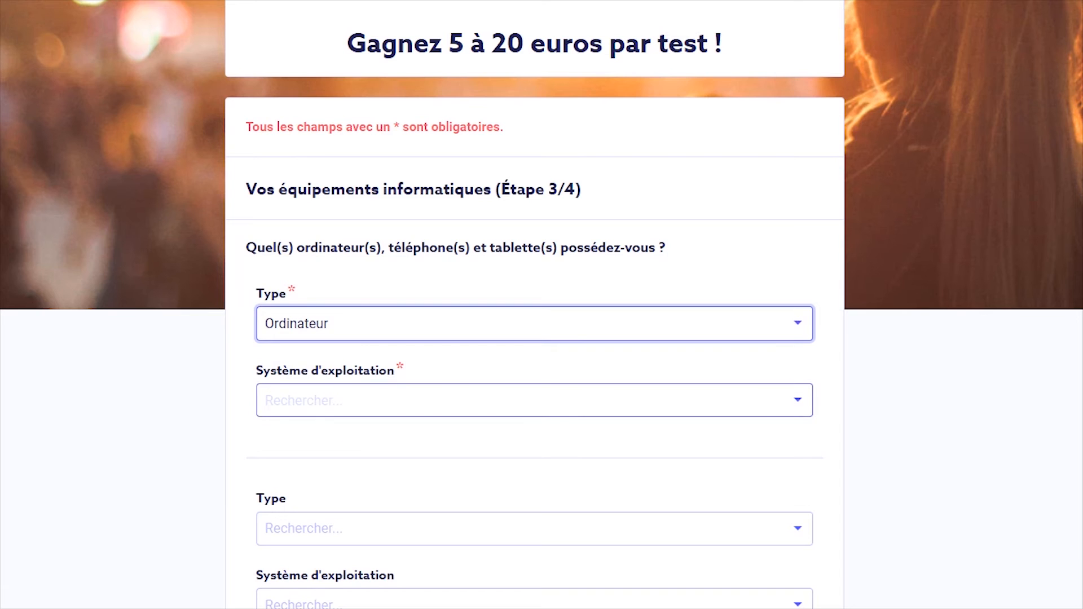
Choose 'Windows 10 ou supérieur' as the computer's operating system
{"action": "left_click", "coordinate": [534, 400]}
{"action": "key", "text": "Down"}
{"action": "key", "text": "Down"}
{"action": "key", "text": "Up"}
{"action": "key", "text": "Up"}
{"action": "key", "text": "Up"}
{"action": "key", "text": "Down"}
{"action": "key", "text": "Down"}
{"action": "key", "text": "Down"}
{"action": "key", "text": "Down"}
{"action": "key", "text": "Down"}
{"action": "key", "text": "Return"}
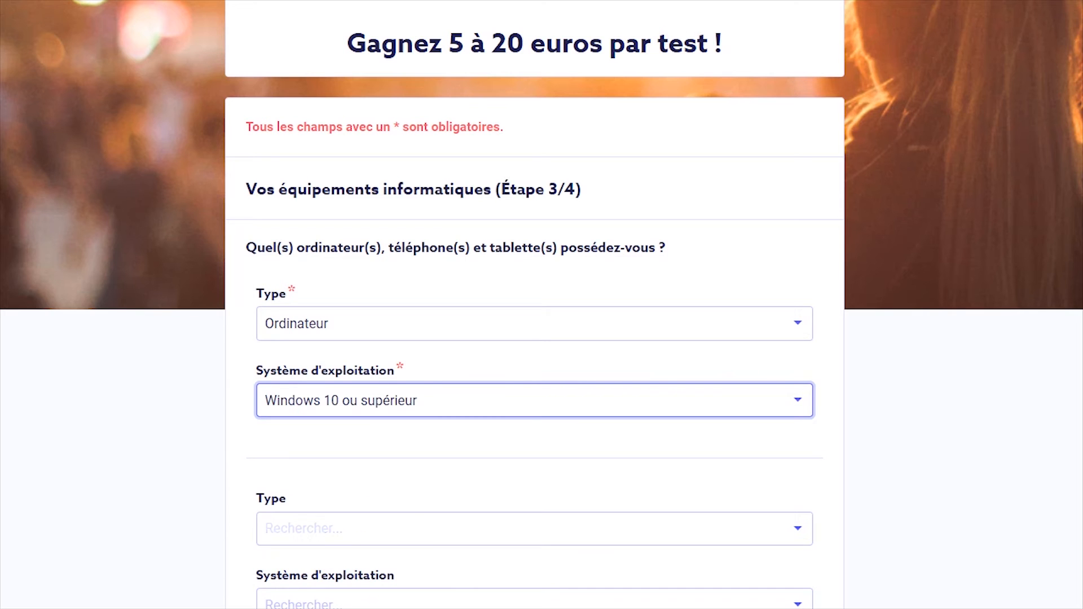
{"action": "scroll", "coordinate": [535, 304], "scroll_direction": "down", "scroll_amount": 1}
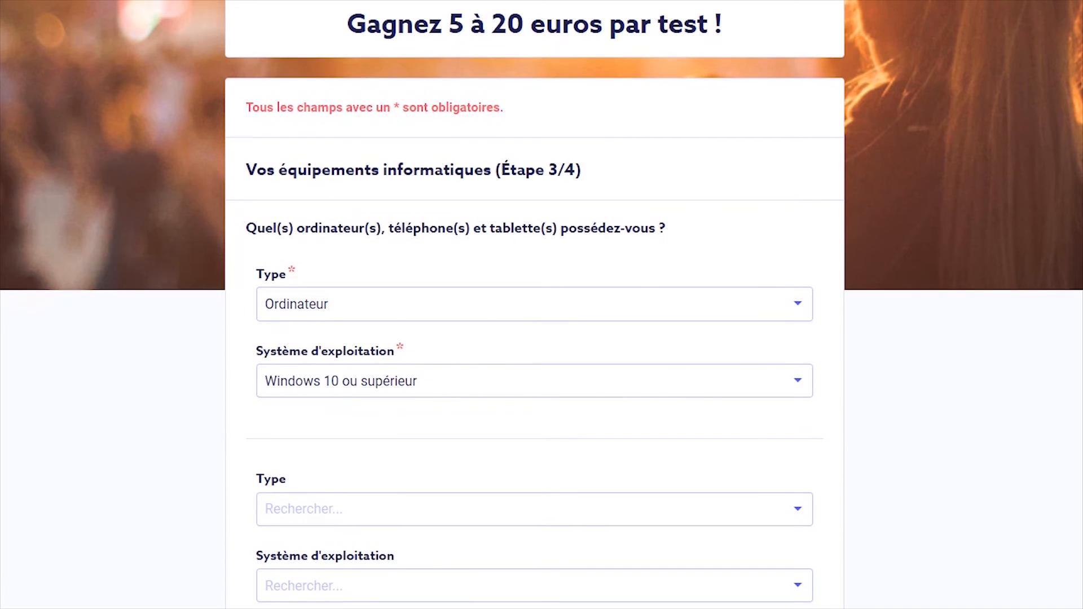
{"action": "left_click", "coordinate": [535, 474]}
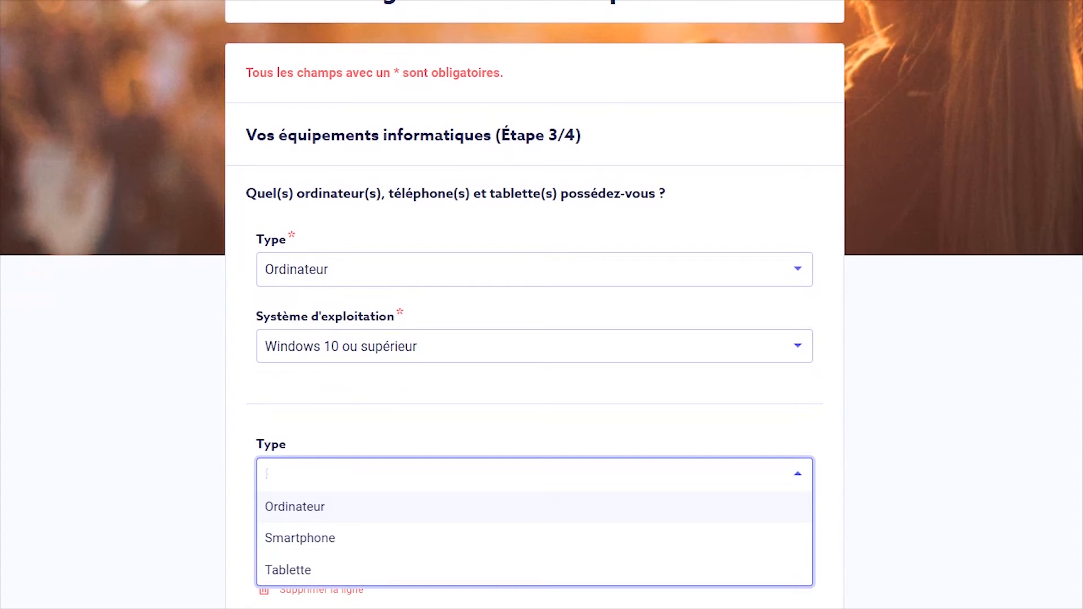
Set the second device's Type to Smartphone
{"action": "left_click", "coordinate": [535, 507]}
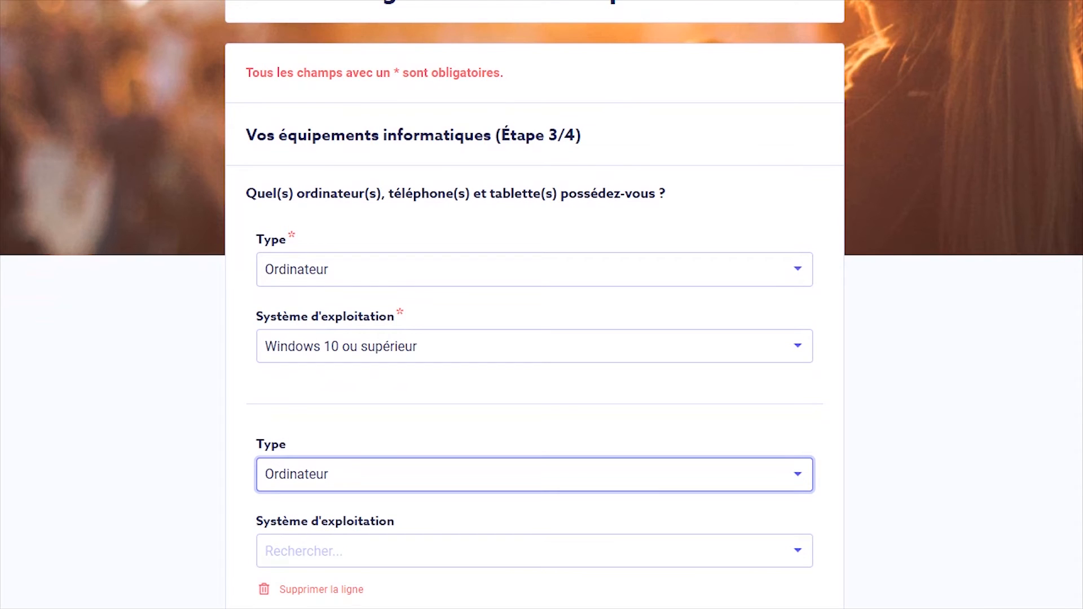
{"action": "left_click", "coordinate": [535, 475]}
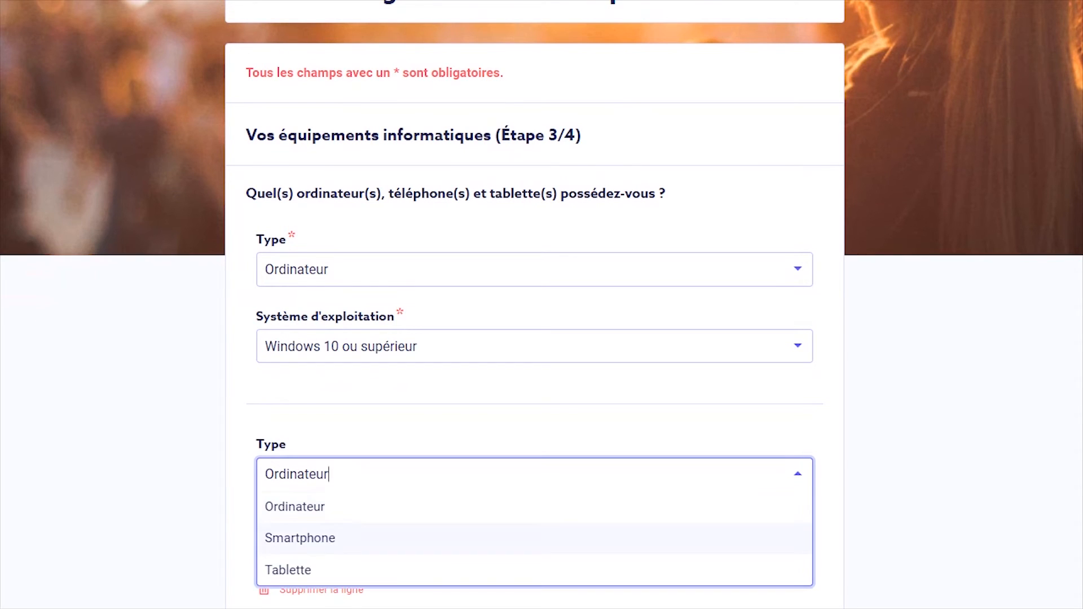
{"action": "left_click", "coordinate": [535, 537]}
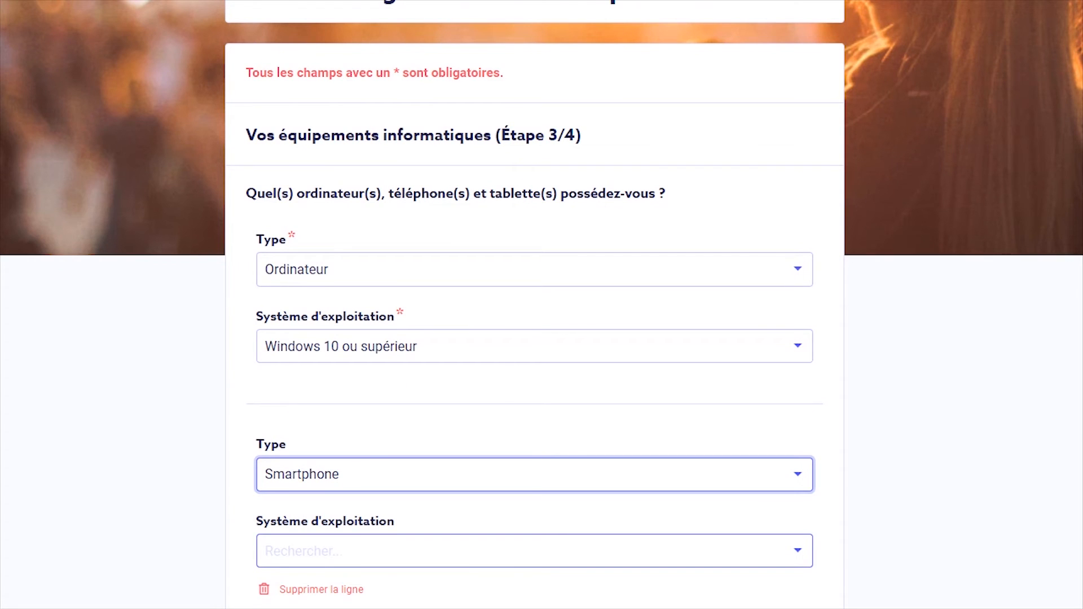
Pick 'Android 6 (Marshmallow) ou supérieur' as the smartphone's operating system
{"action": "left_click", "coordinate": [535, 550]}
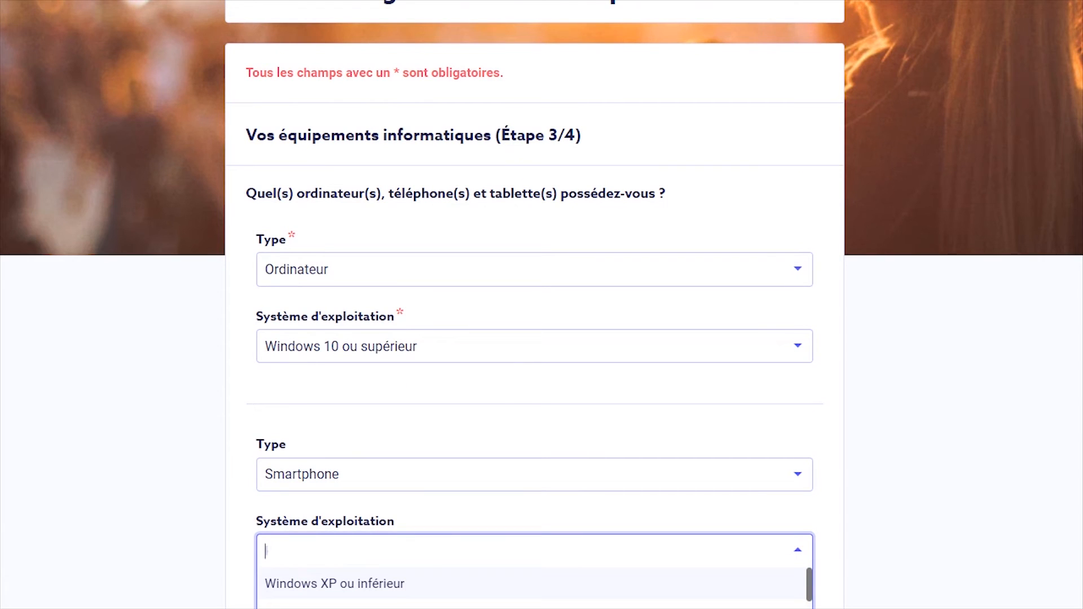
{"action": "key", "text": "Escape"}
{"action": "scroll", "coordinate": [534, 305], "scroll_direction": "down", "scroll_amount": 3}
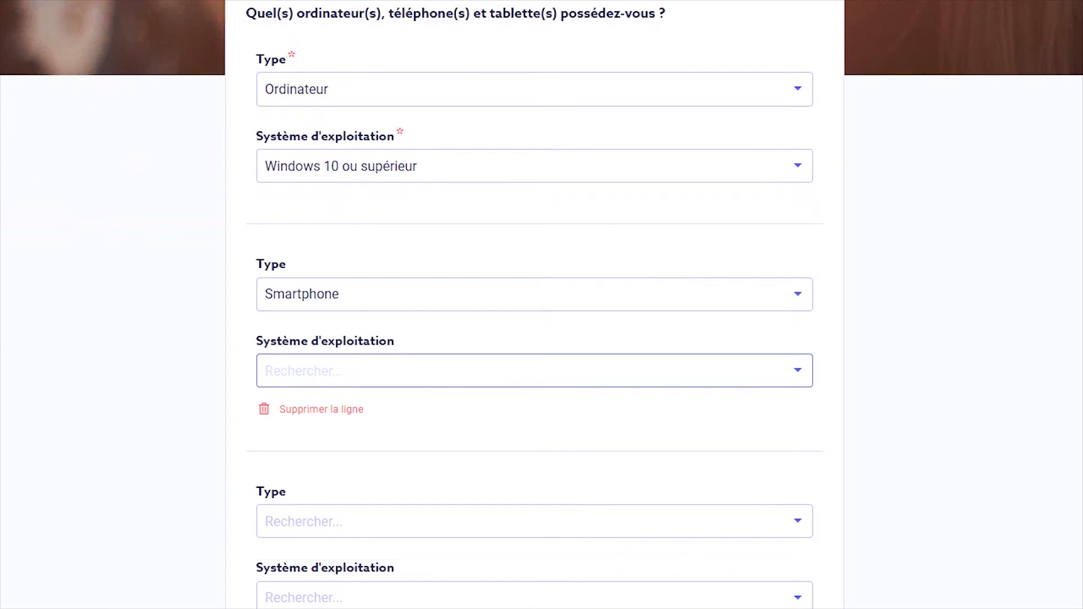
{"action": "left_click", "coordinate": [535, 370]}
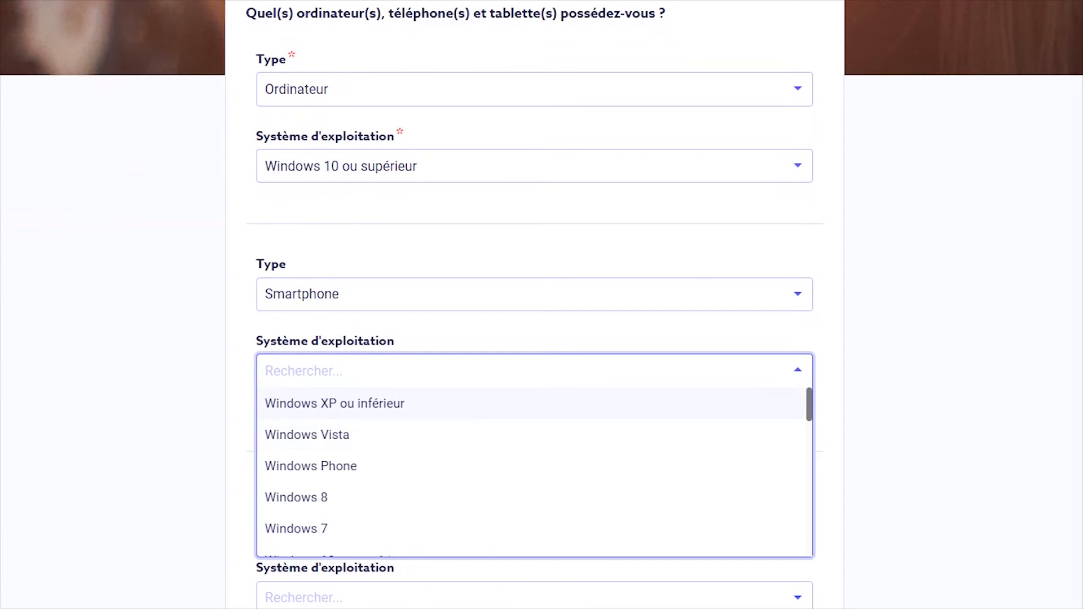
{"action": "scroll", "coordinate": [534, 474], "scroll_direction": "down", "scroll_amount": 5}
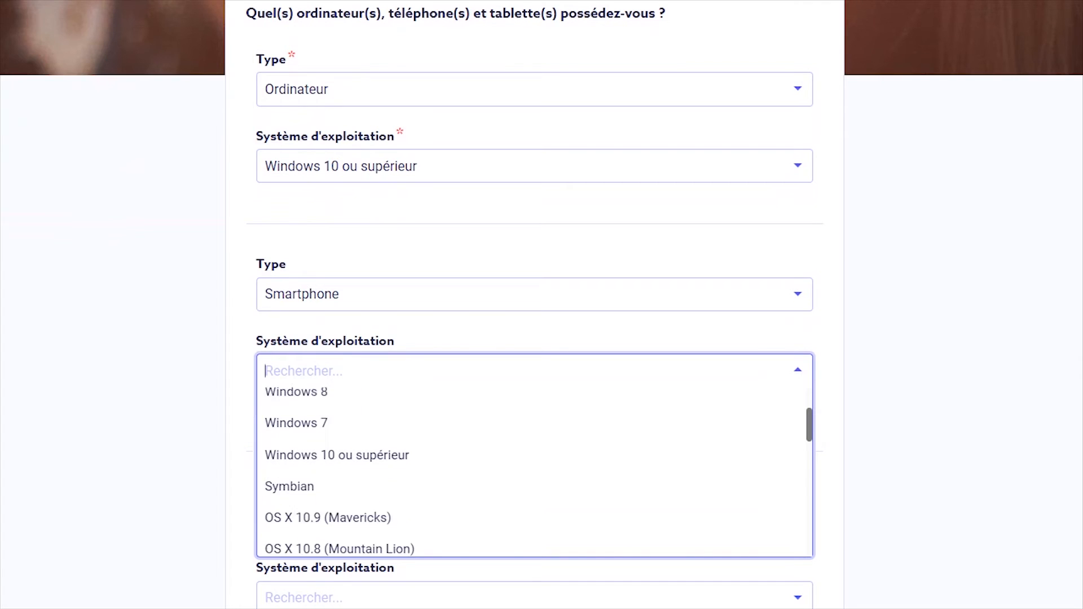
{"action": "scroll", "coordinate": [534, 474], "scroll_direction": "down", "scroll_amount": 4}
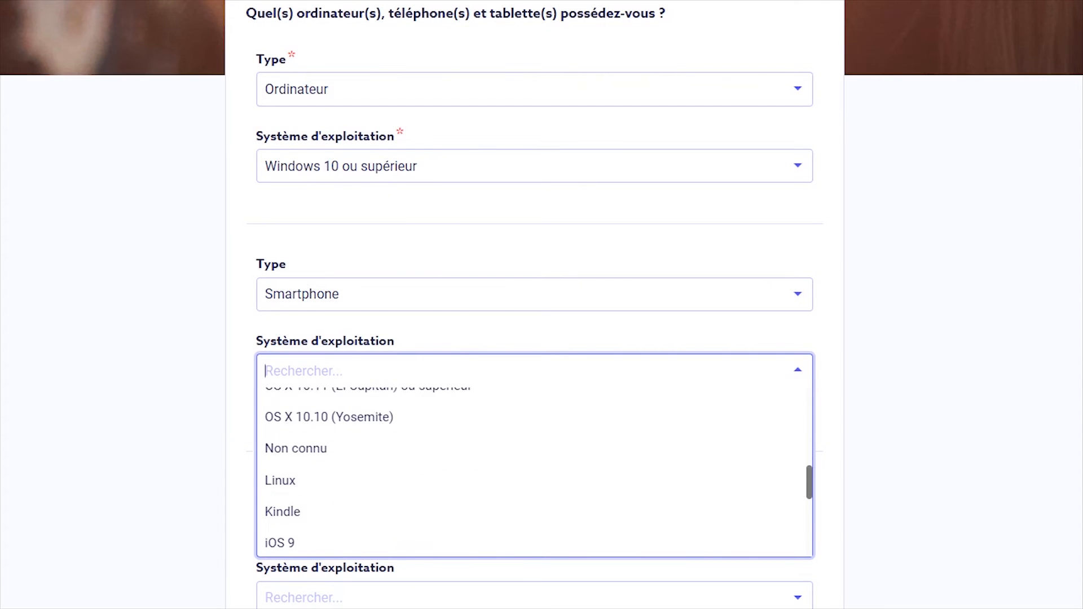
{"action": "scroll", "coordinate": [535, 473], "scroll_direction": "down", "scroll_amount": 4}
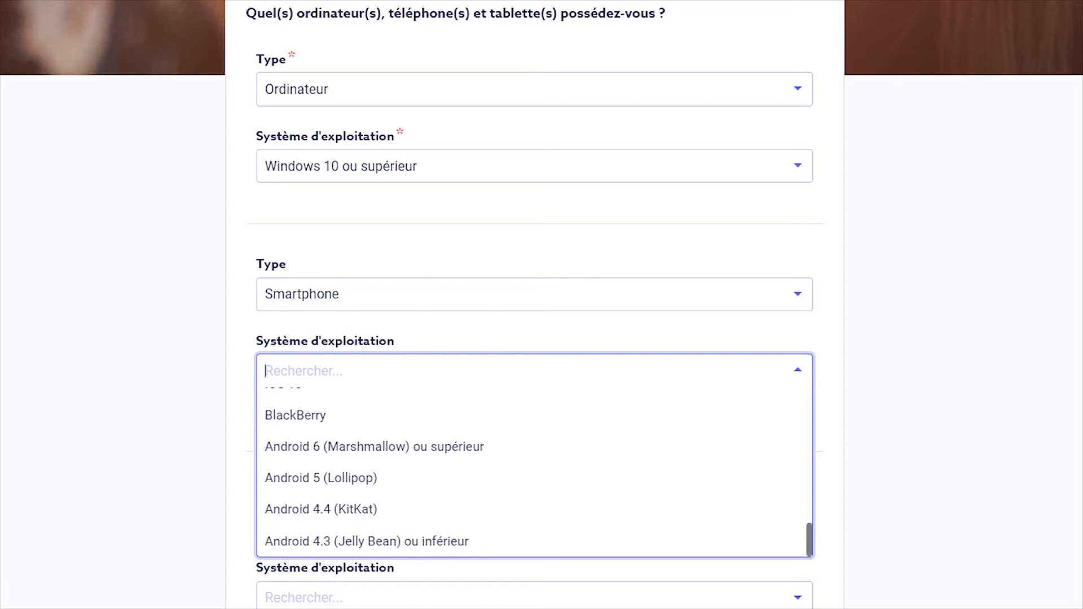
{"action": "scroll", "coordinate": [535, 474], "scroll_direction": "up", "scroll_amount": 2}
{"action": "scroll", "coordinate": [535, 474], "scroll_direction": "down", "scroll_amount": 2}
{"action": "scroll", "coordinate": [534, 474], "scroll_direction": "up", "scroll_amount": 2}
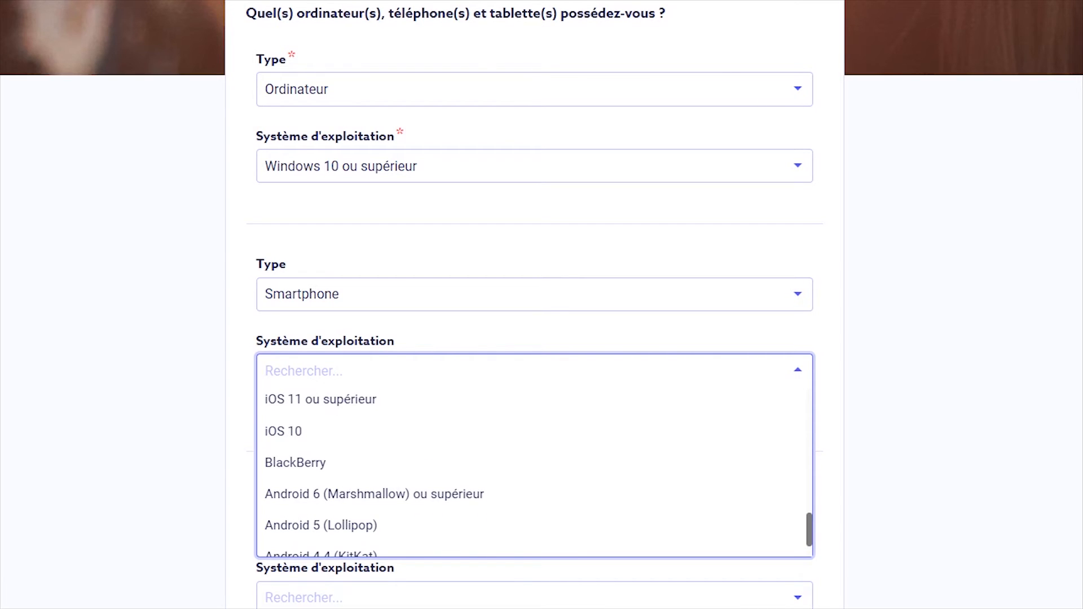
{"action": "left_click", "coordinate": [374, 494]}
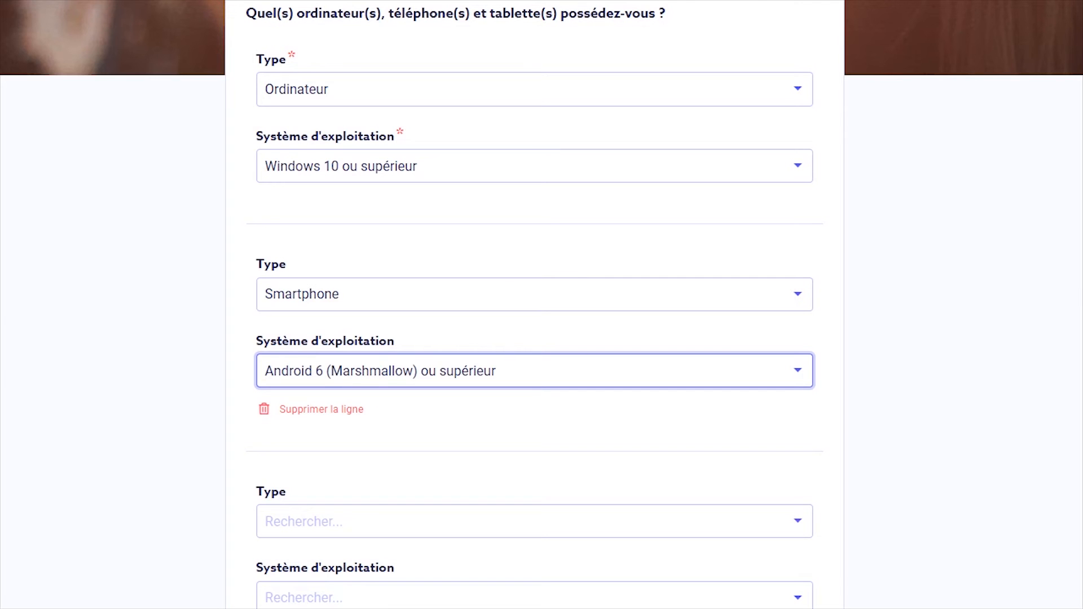
{"action": "scroll", "coordinate": [542, 304], "scroll_direction": "down", "scroll_amount": 2}
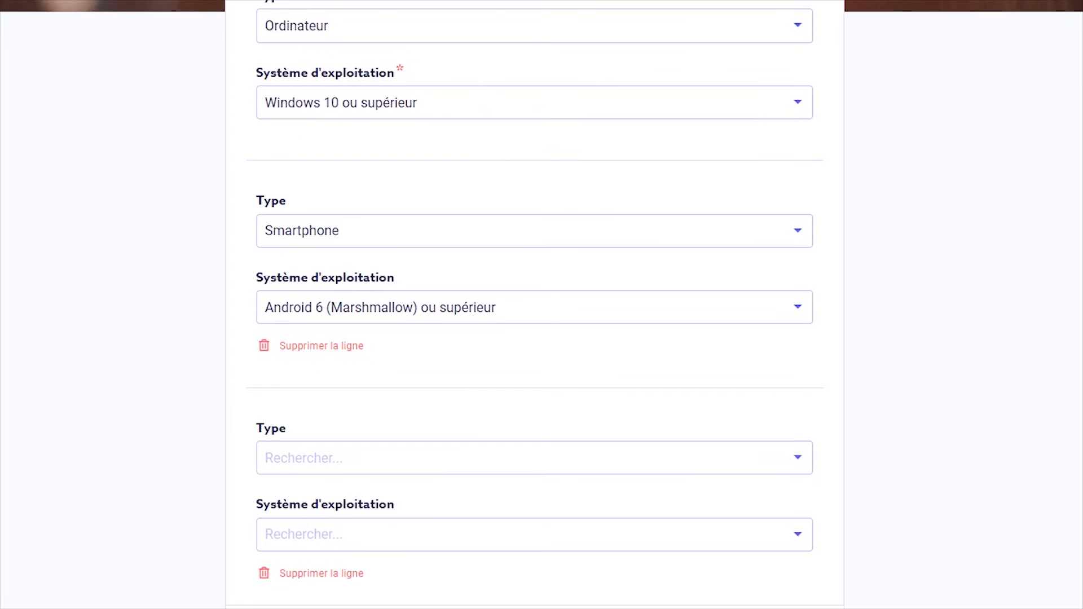
{"action": "left_click", "coordinate": [535, 410]}
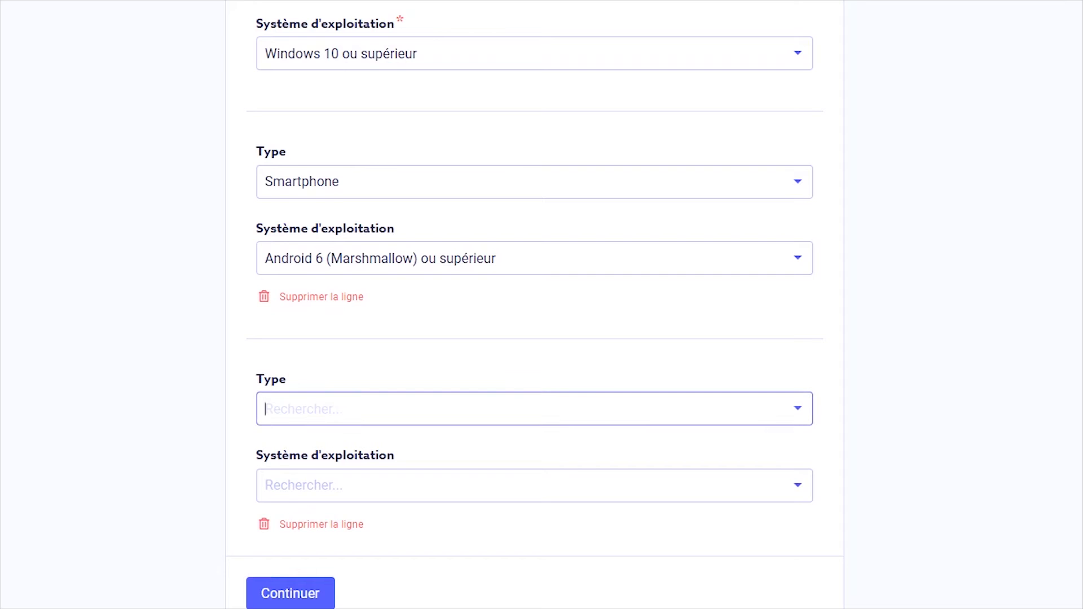